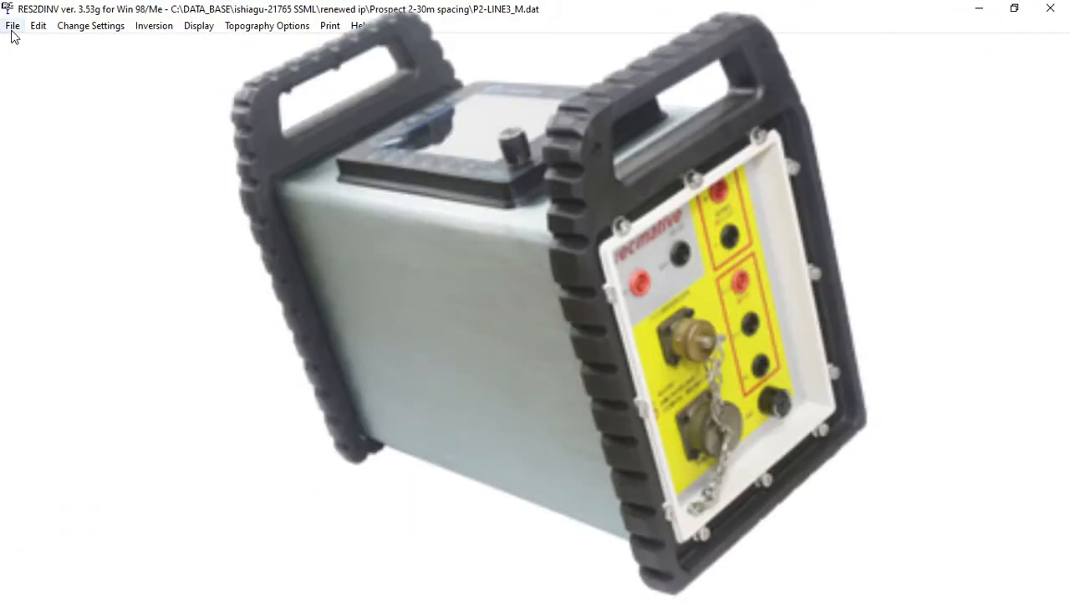
Step: Start reading a 2D resistivity data file and browse to the ln5-NS folder inside ishiagu-21765 SSML\IP data
left_click(13, 28)
left_click(326, 91)
left_click(15, 26)
left_click(33, 46)
left_click(10, 26)
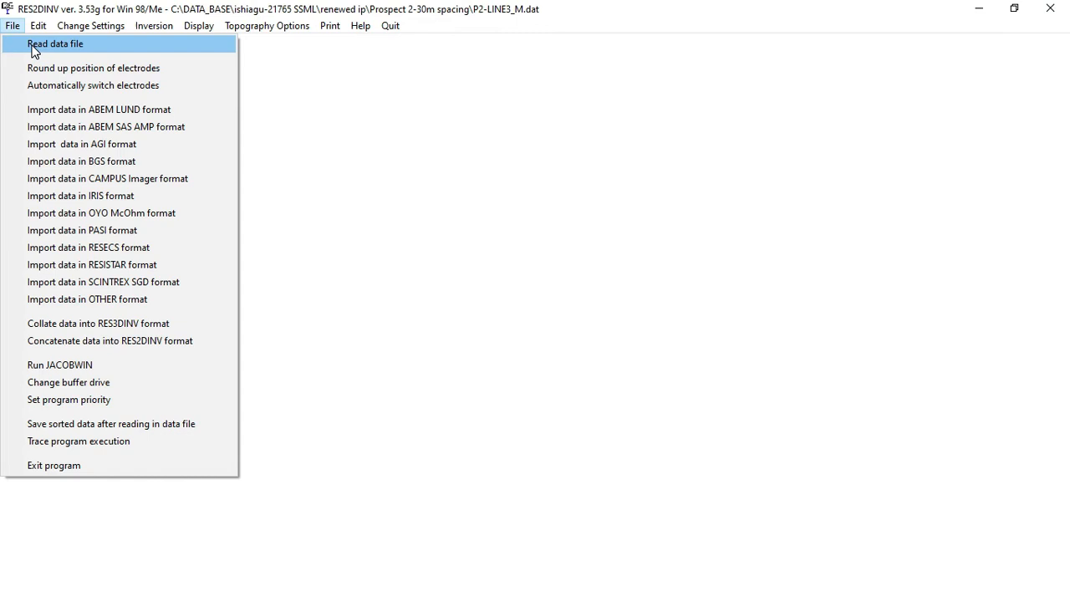
left_click(34, 48)
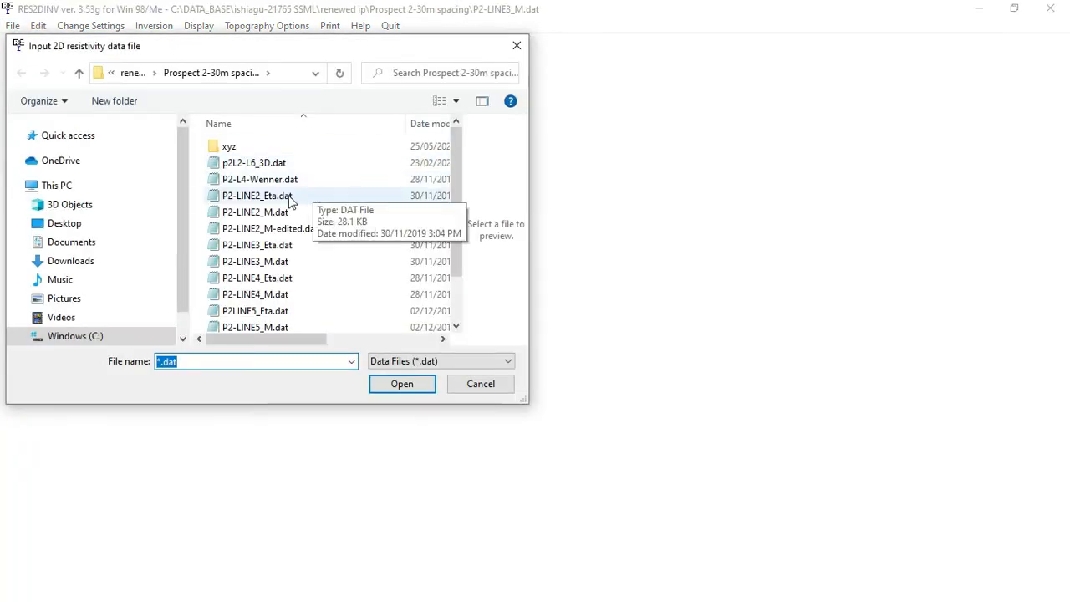
left_click(181, 77)
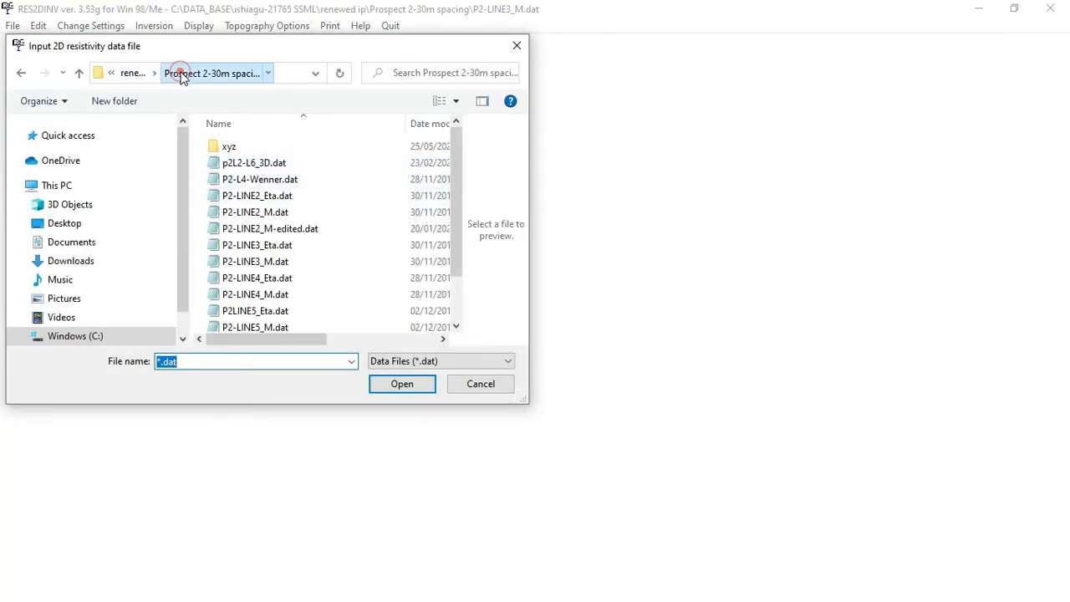
left_click(133, 73)
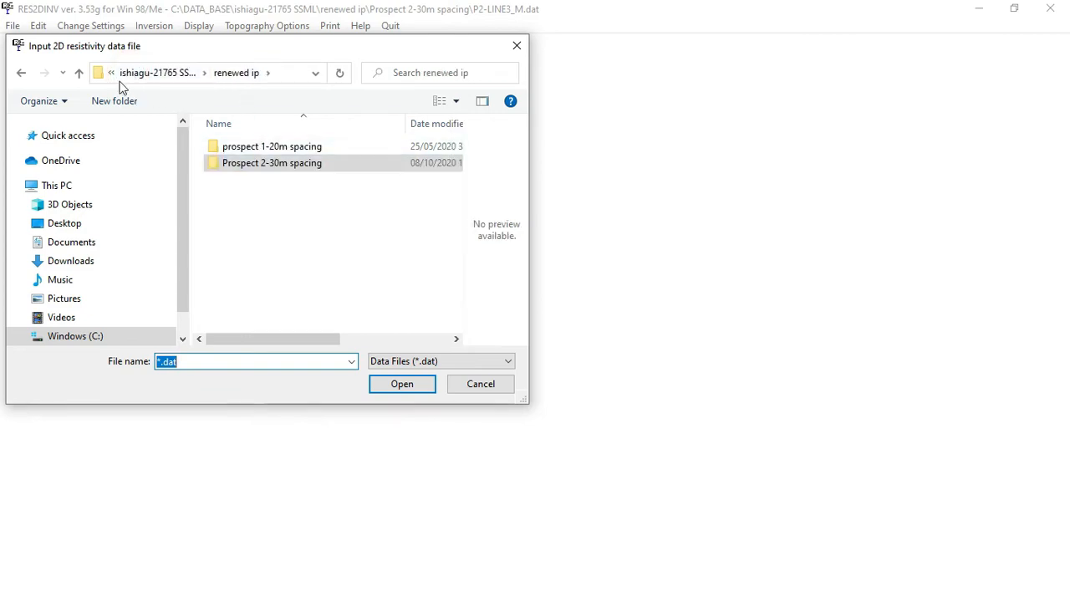
left_click(140, 74)
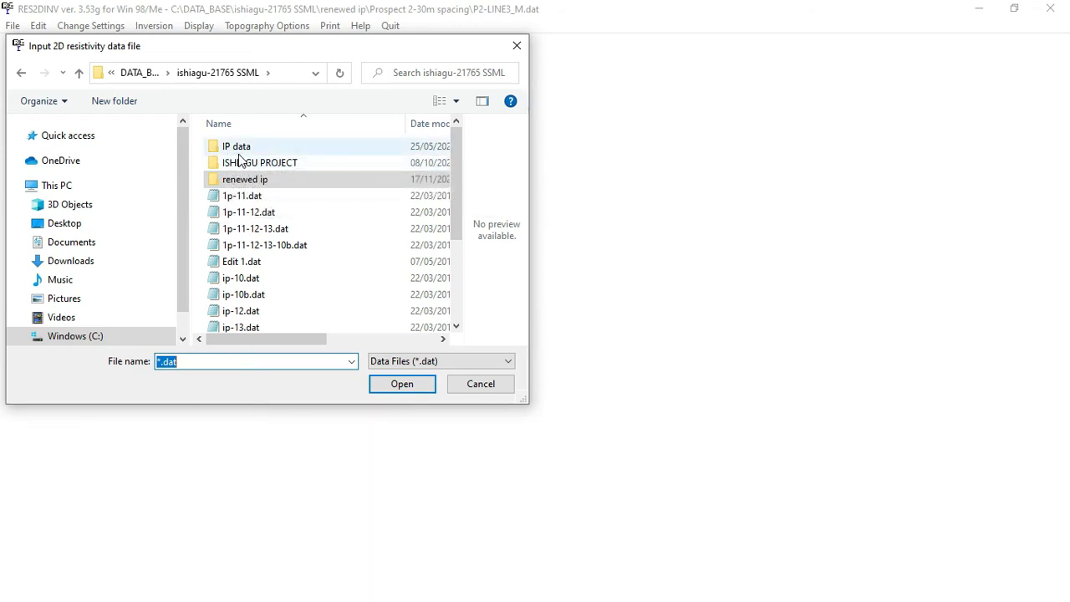
double_click(242, 148)
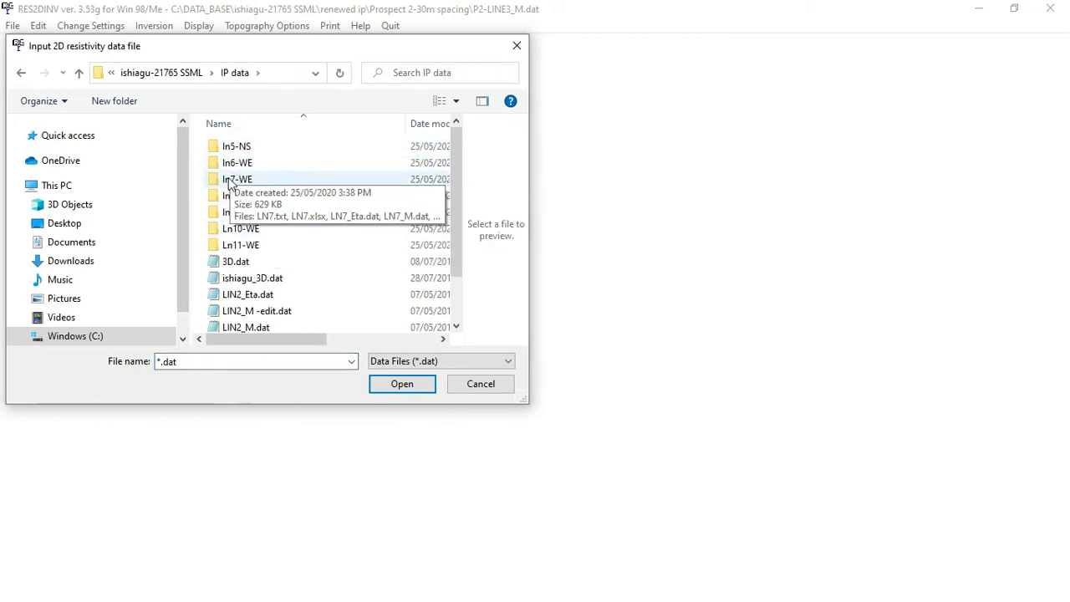
double_click(241, 147)
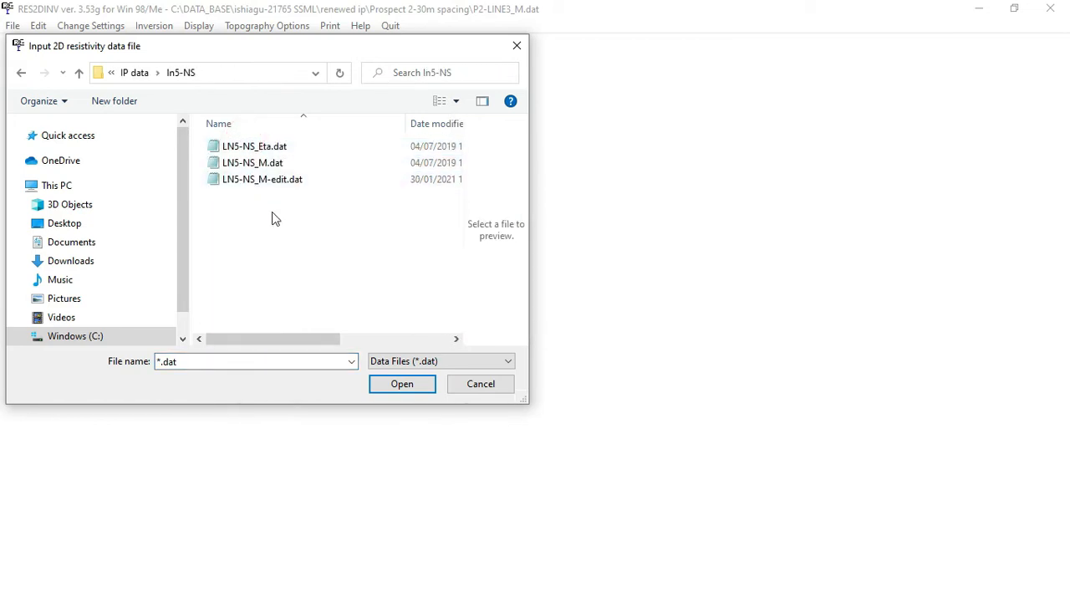
Step: Read in the data file LN5-NS_M.dat and acknowledge the messages about it
double_click(253, 164)
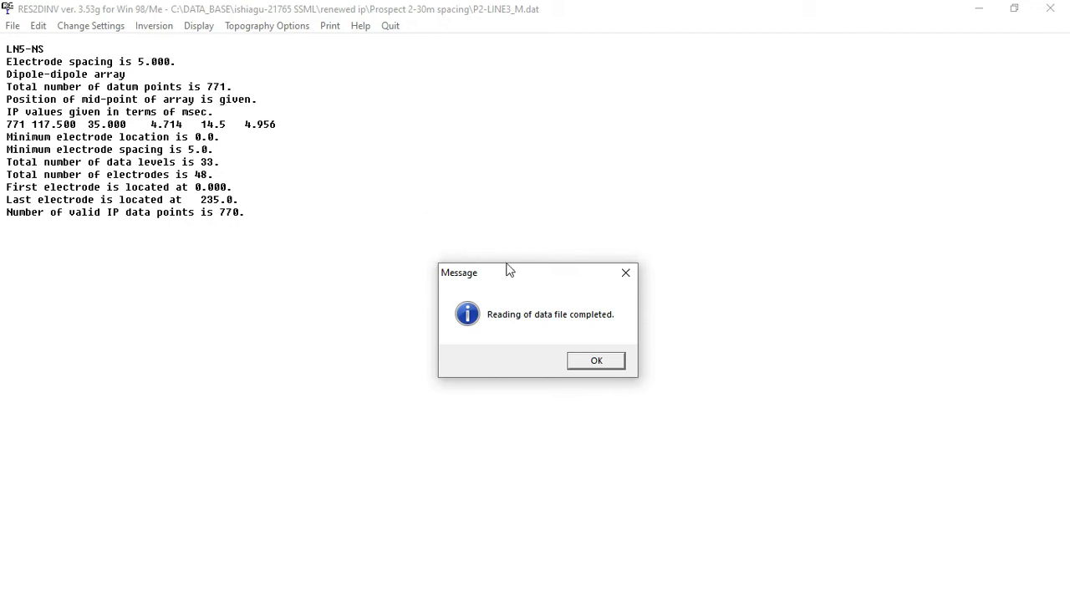
left_click(597, 361)
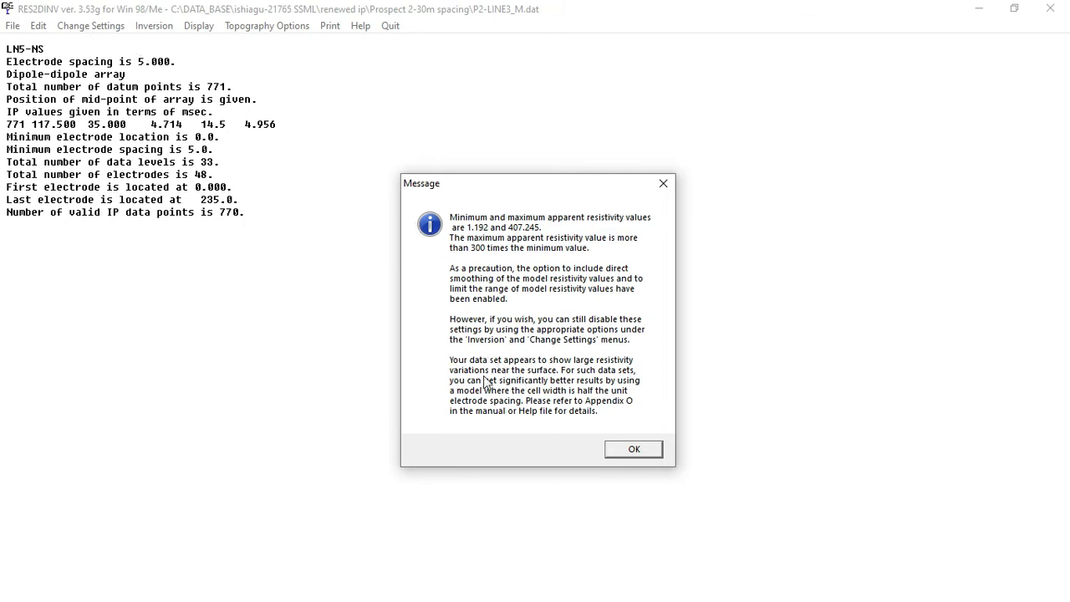
left_click(635, 451)
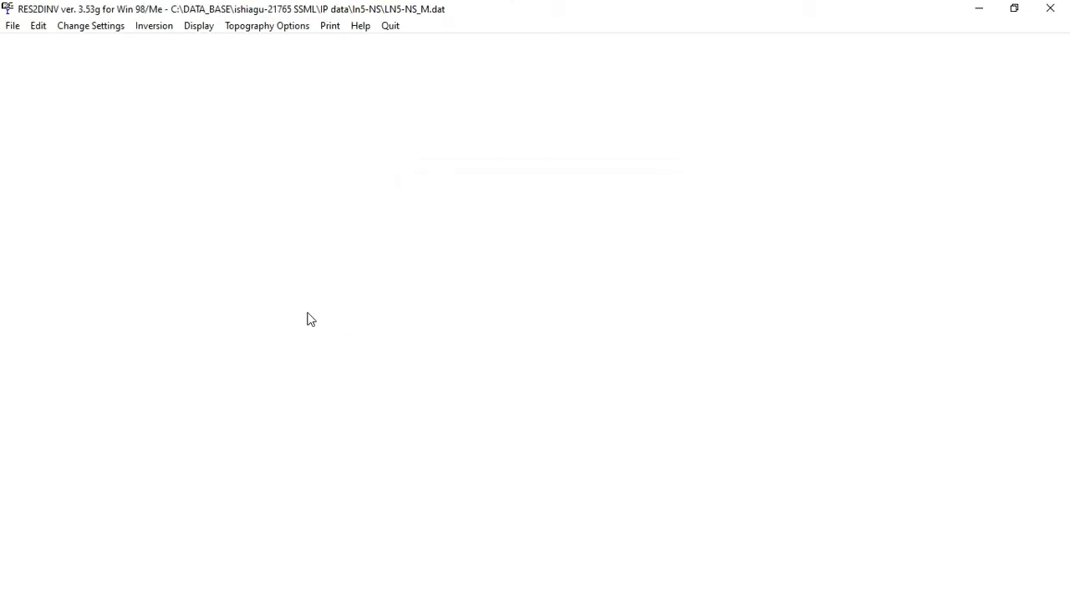
Step: Open the Exterminate bad datum points editor for the LN5-NS data set and dismiss its welcome message
left_click(38, 26)
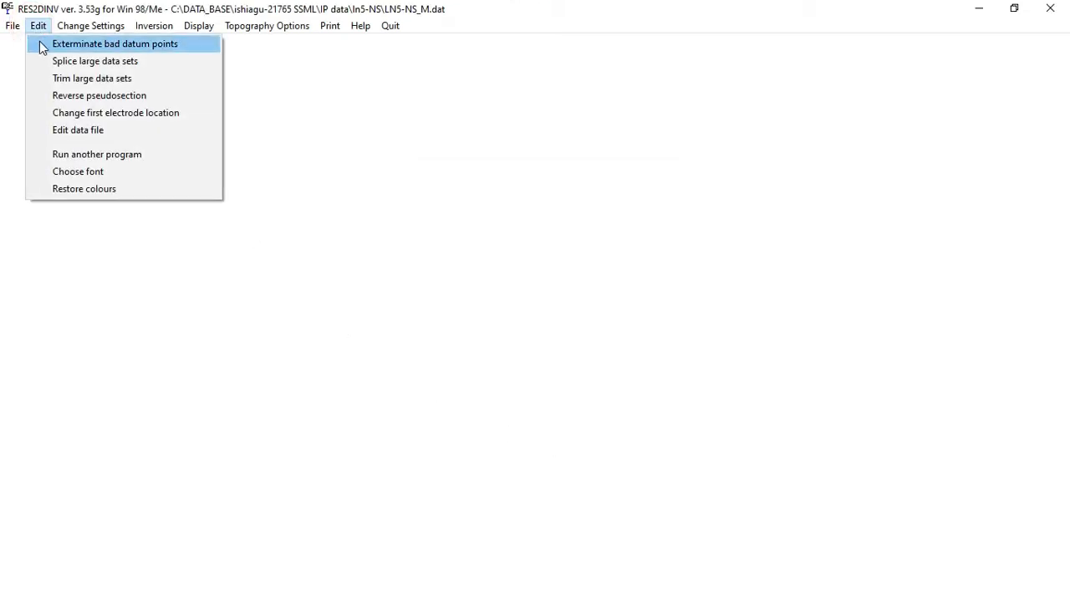
left_click(153, 47)
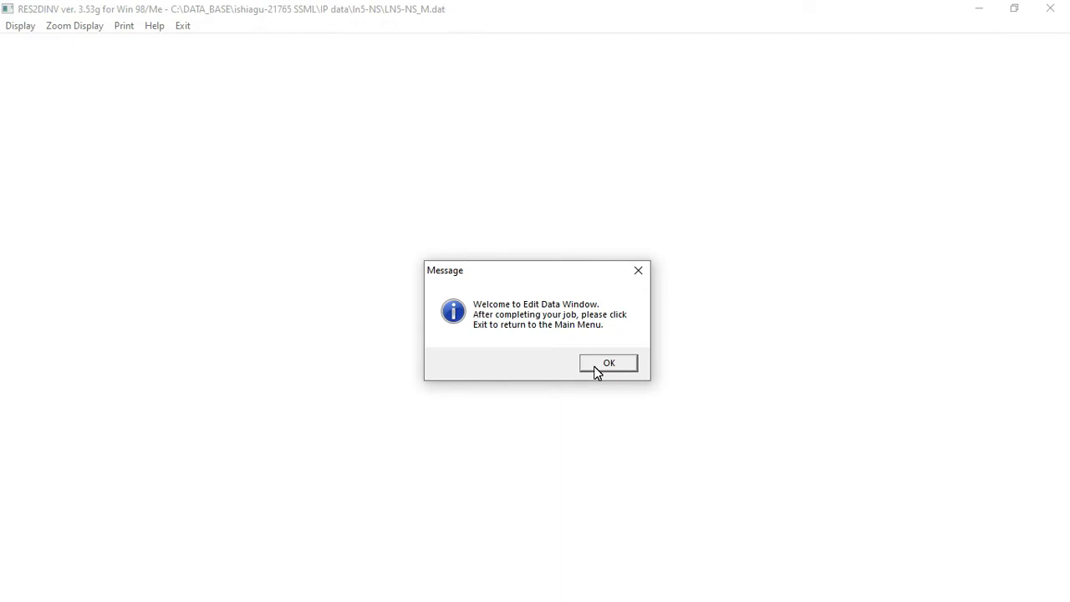
left_click(614, 368)
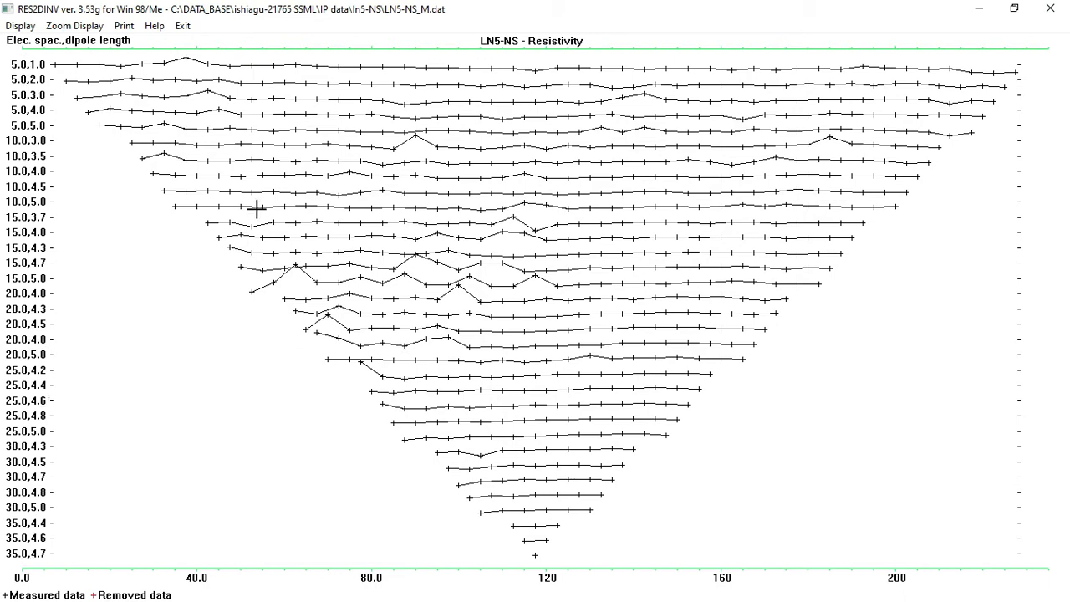
Step: Check the type of data to display and confirm Display resistivity
left_click(74, 26)
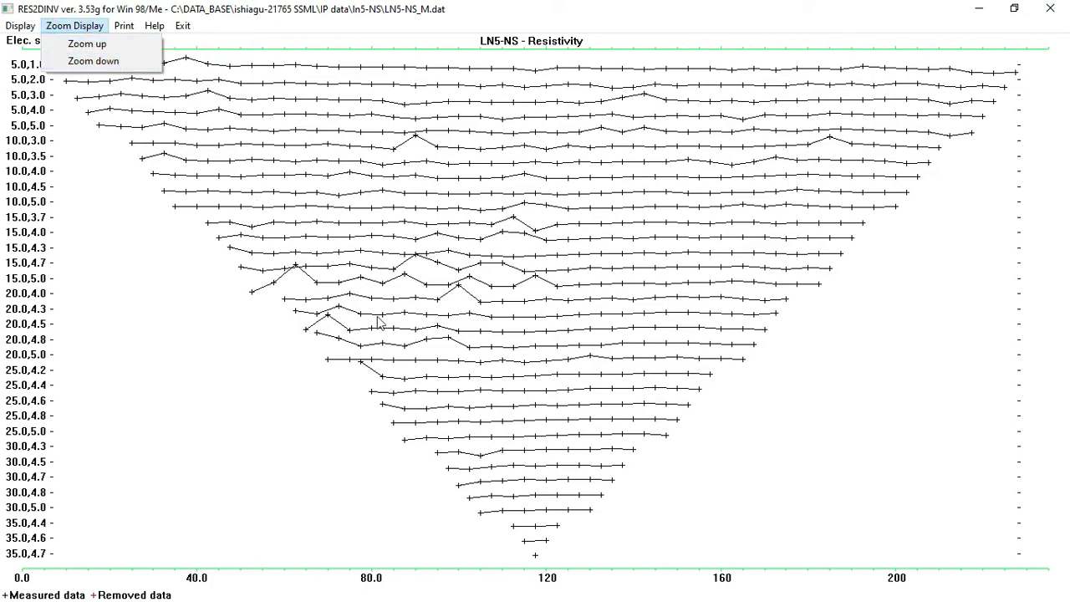
left_click(735, 25)
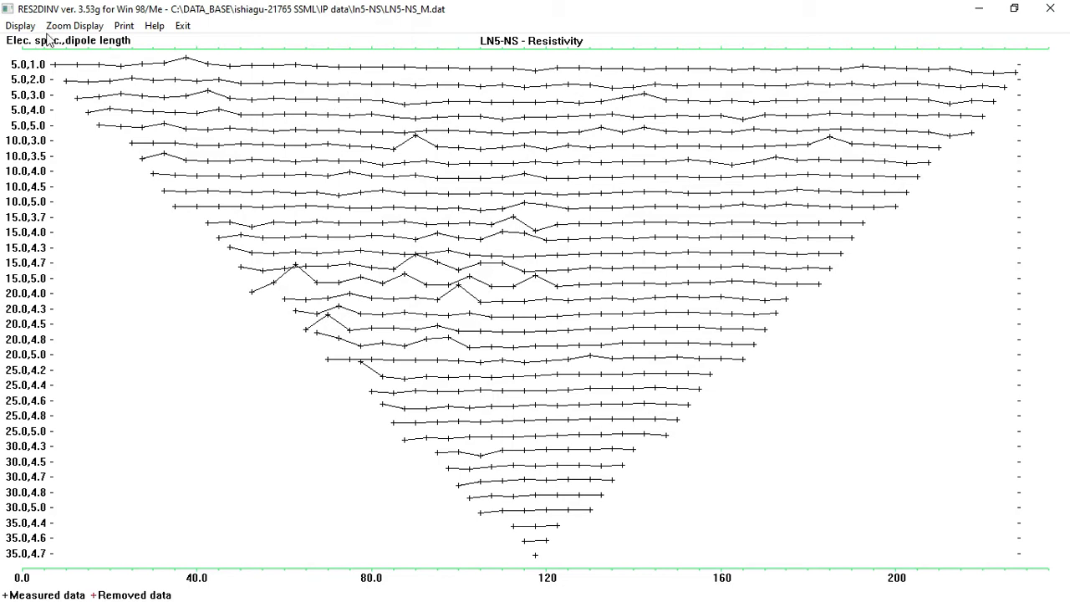
left_click(20, 25)
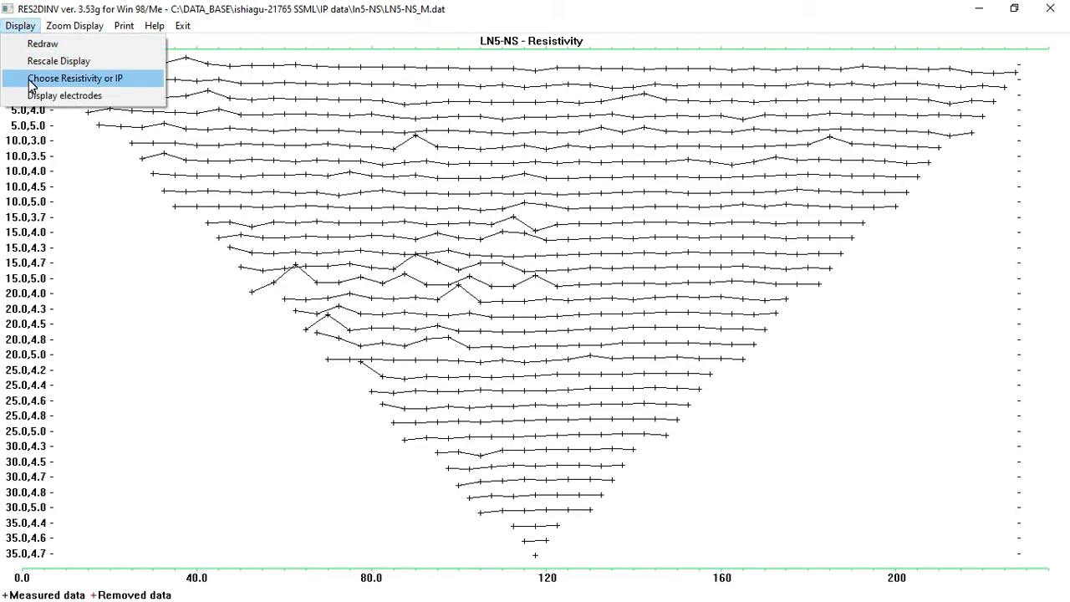
left_click(32, 80)
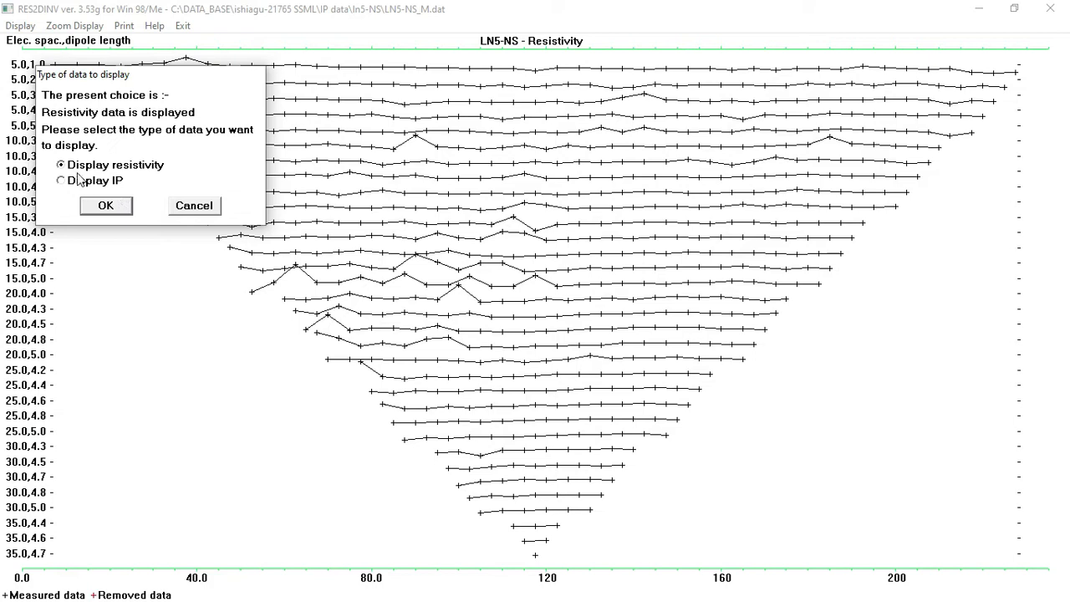
left_click(109, 209)
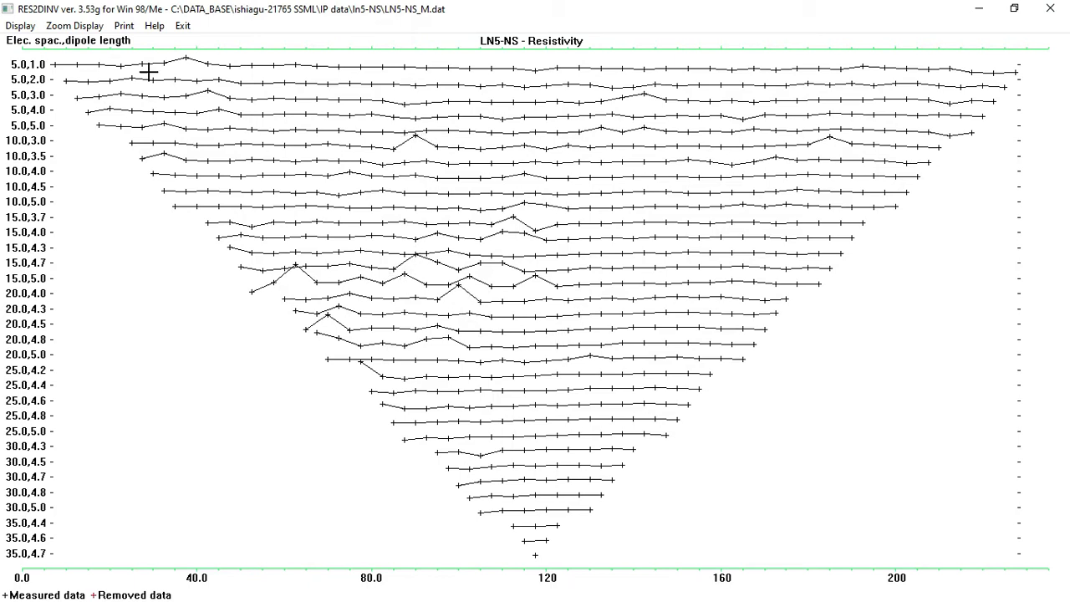
Step: Examine the outlying points in the resistivity profiles at enlarged and reduced vertical scales
left_click(77, 26)
left_click(86, 42)
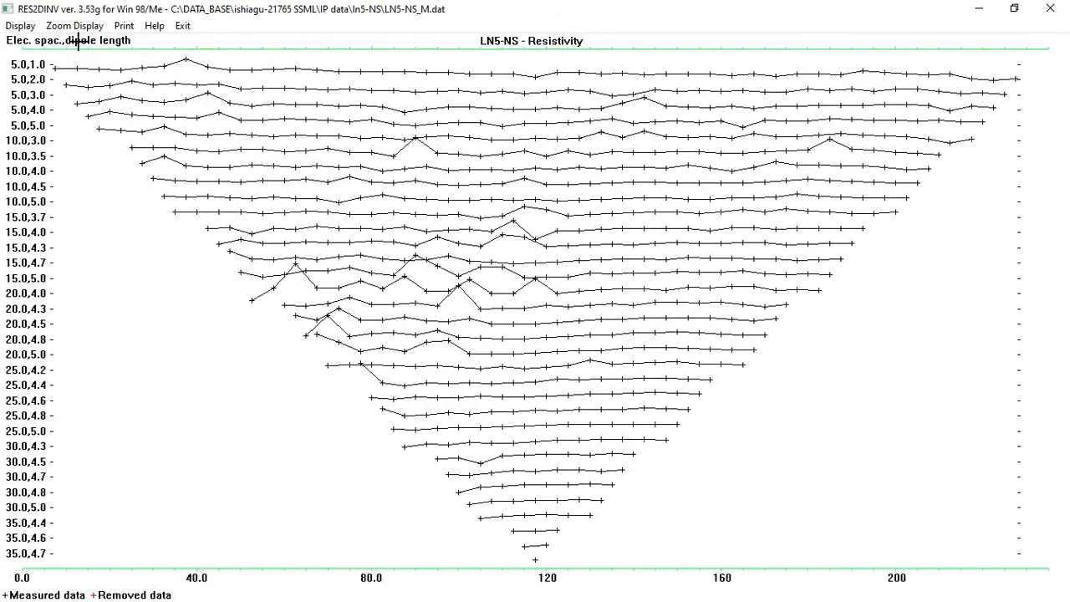
left_click(77, 26)
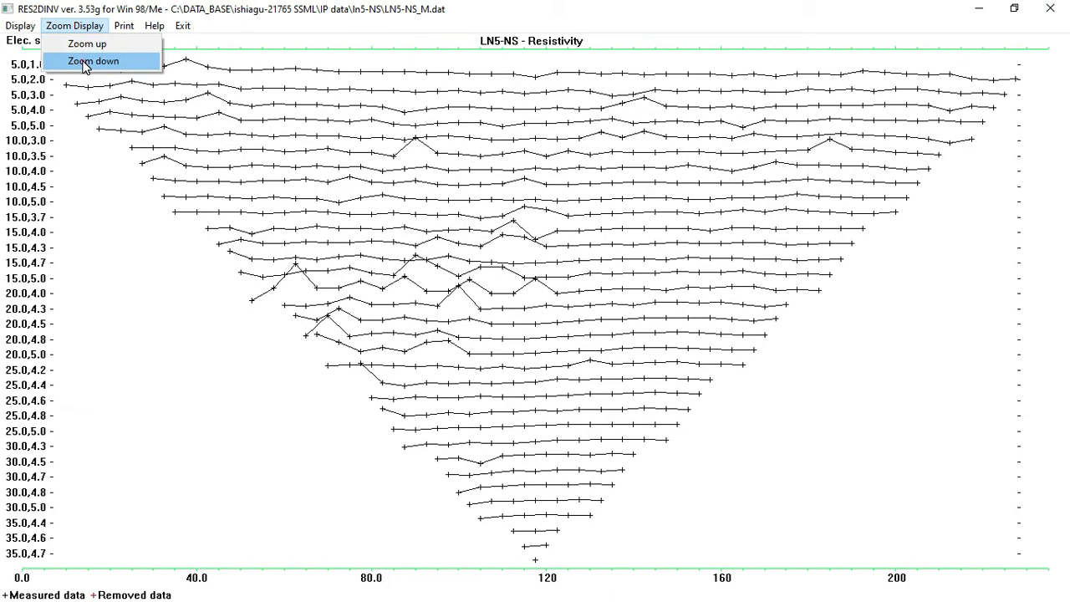
left_click(87, 58)
left_click(77, 26)
left_click(87, 58)
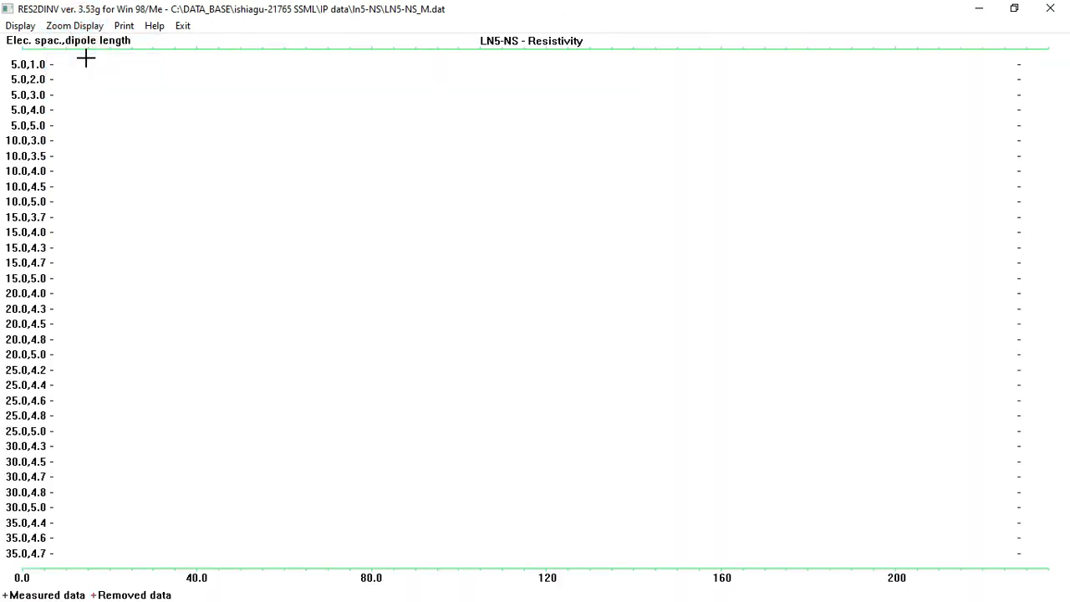
left_click(75, 26)
left_click(75, 45)
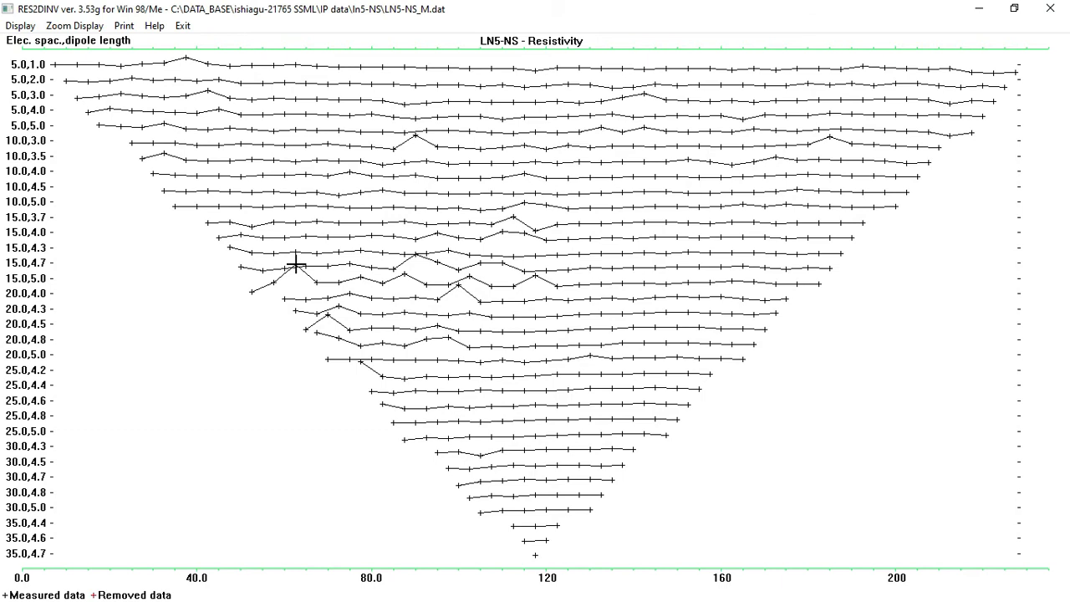
Step: Mark the outlying resistivity points at about 62.5, 70, 77.5, 90 (two levels) and 100 along the line for removal
left_click(296, 264)
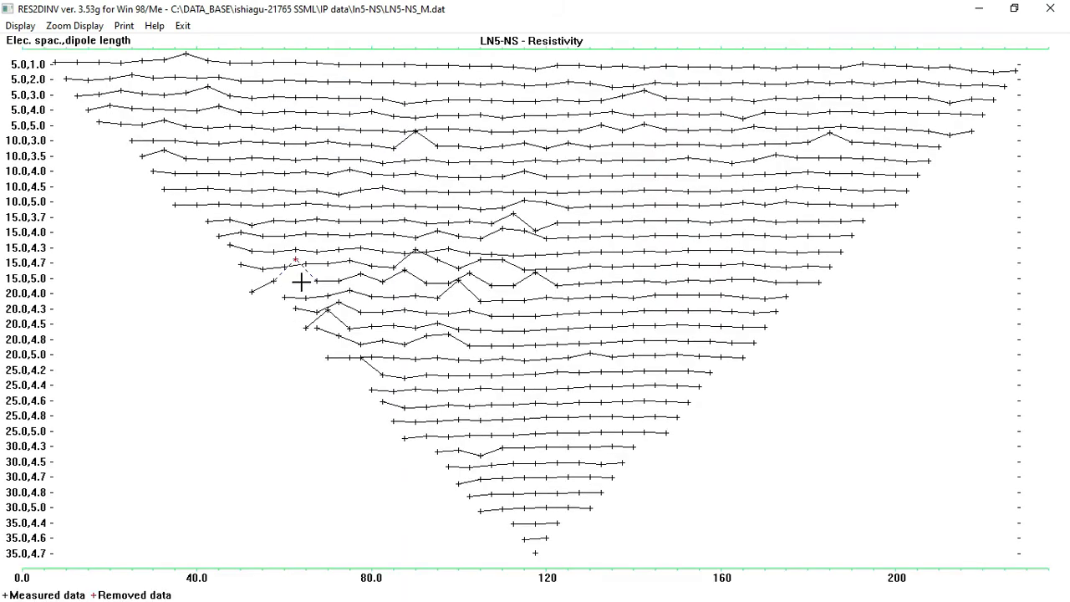
left_click(459, 281)
left_click(416, 131)
left_click(416, 251)
left_click(415, 249)
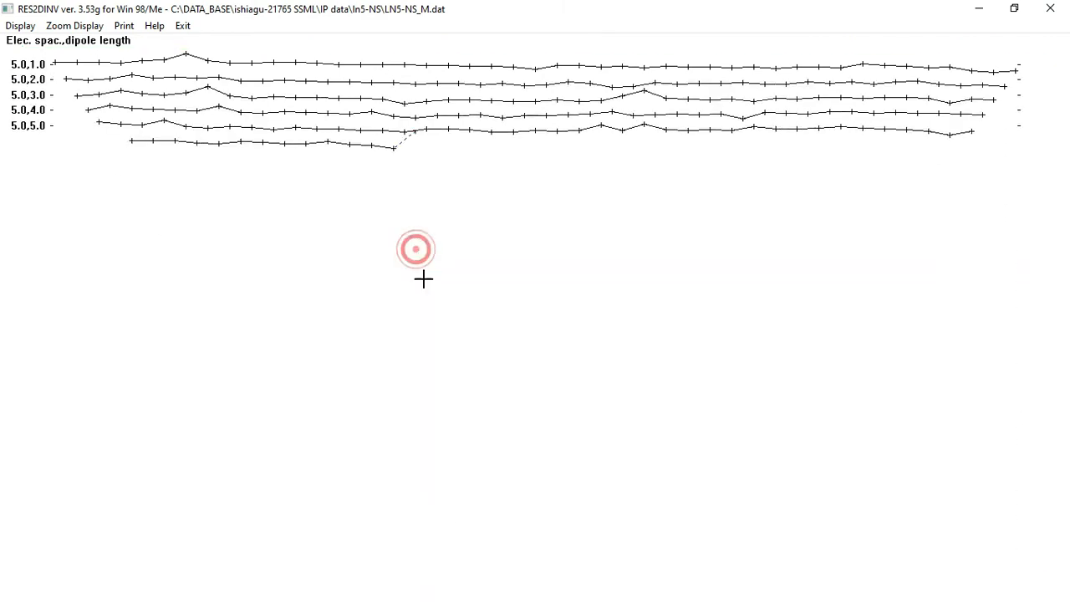
left_click(416, 250)
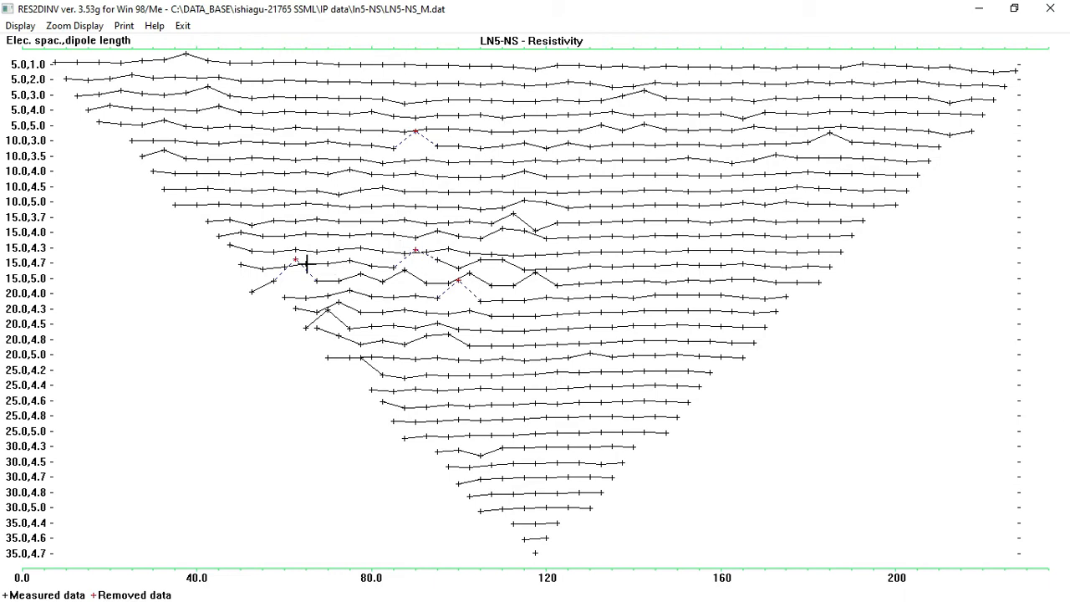
left_click(328, 311)
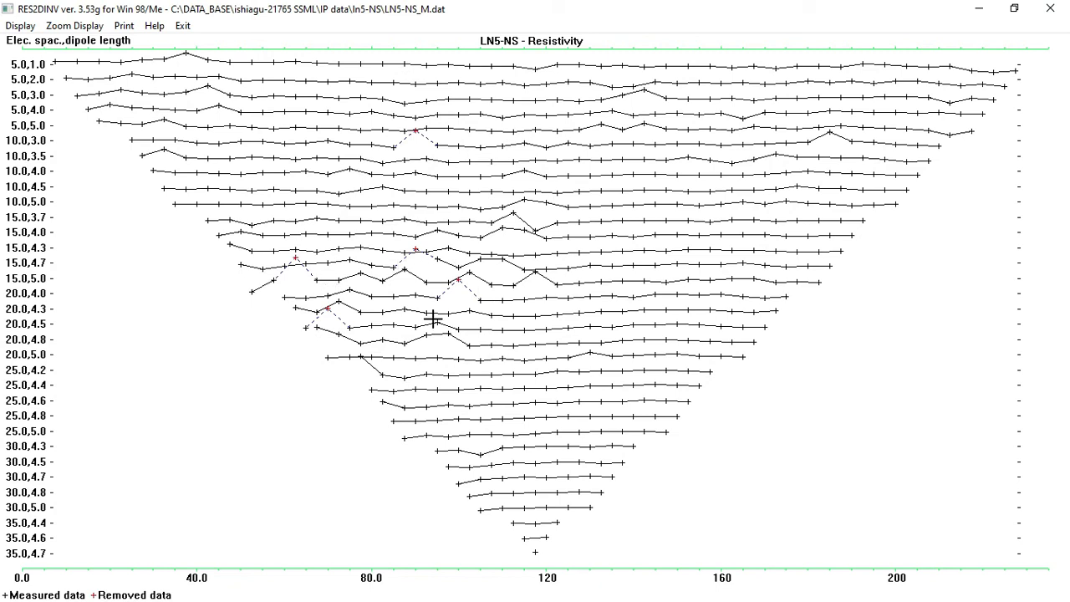
left_click(361, 357)
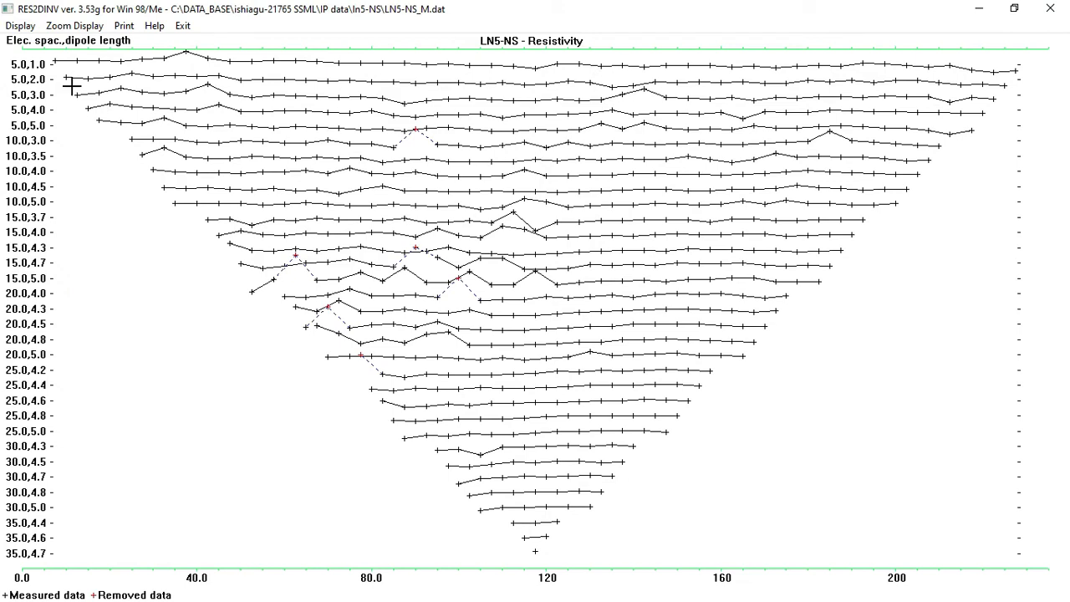
Step: Switch the displayed data type from resistivity to IP
left_click(52, 26)
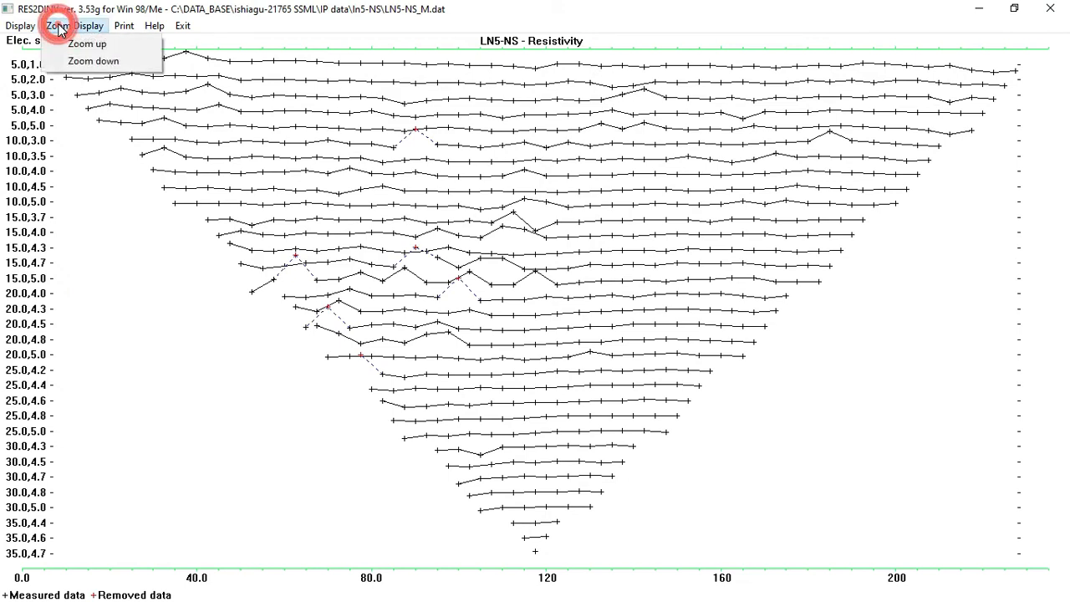
left_click(20, 26)
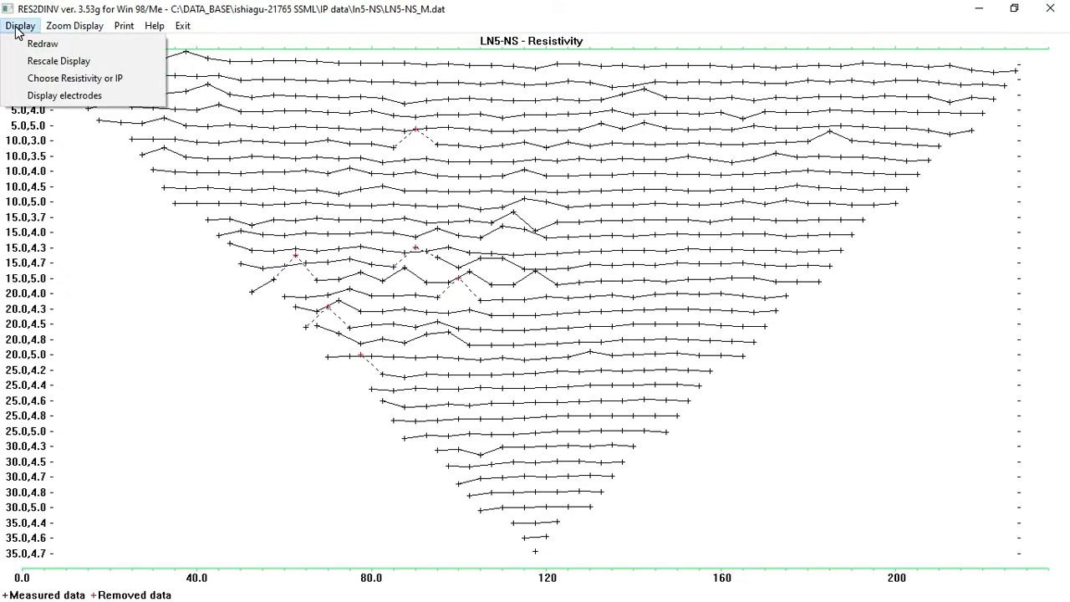
left_click(38, 82)
left_click(70, 183)
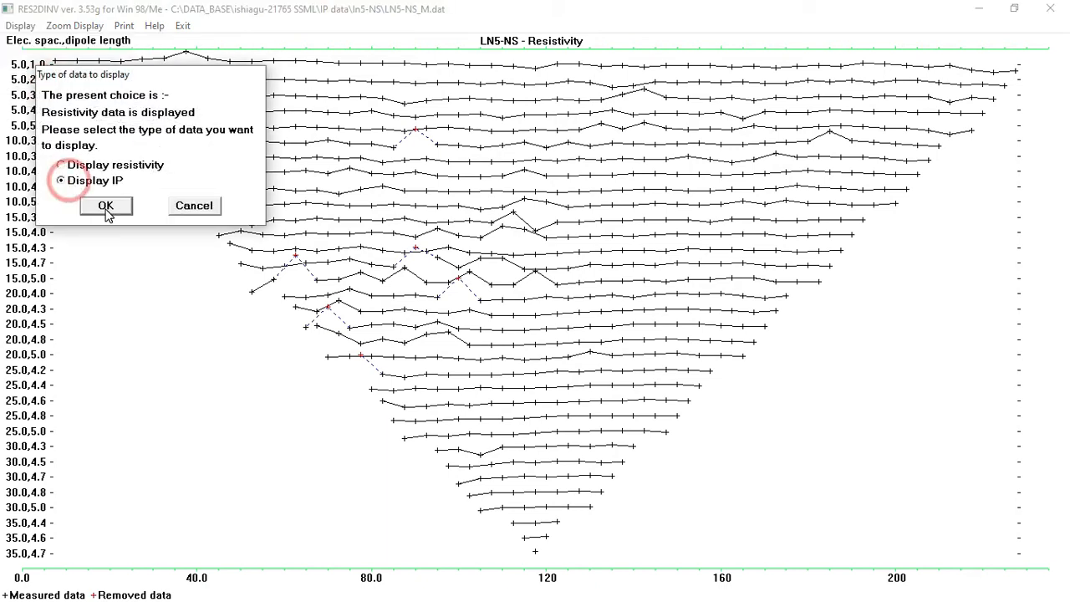
left_click(105, 206)
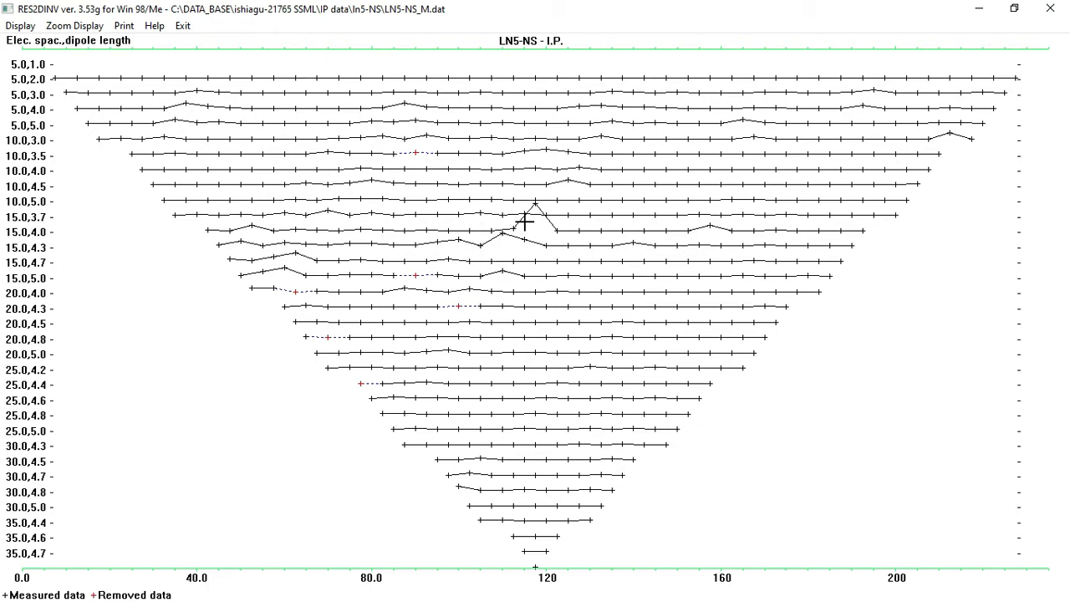
Step: Mark the tall IP spike at about 117.5 along the line for removal
left_click(535, 205)
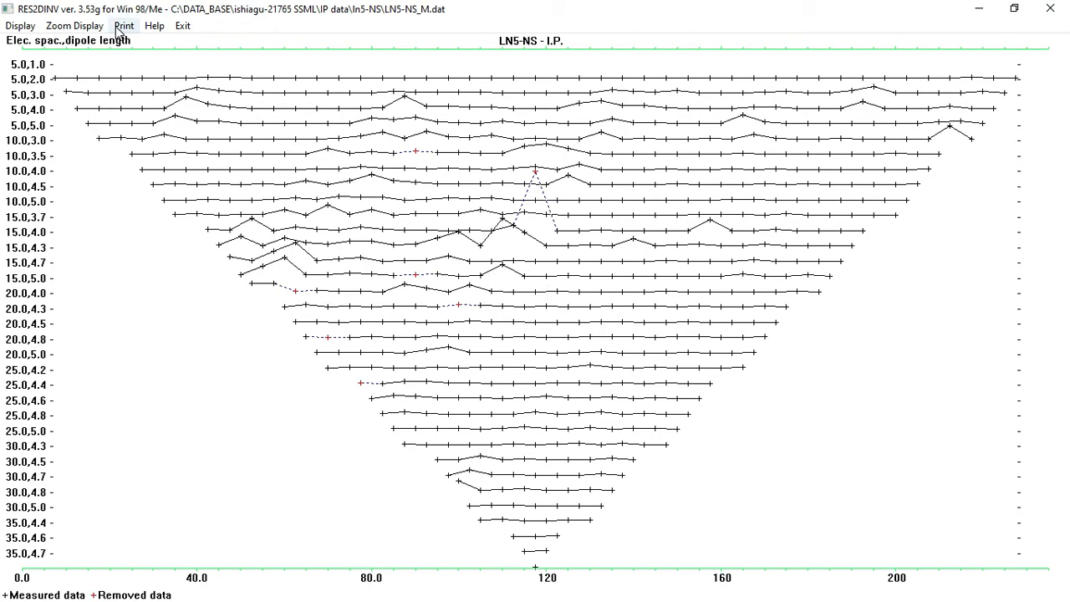
left_click(79, 26)
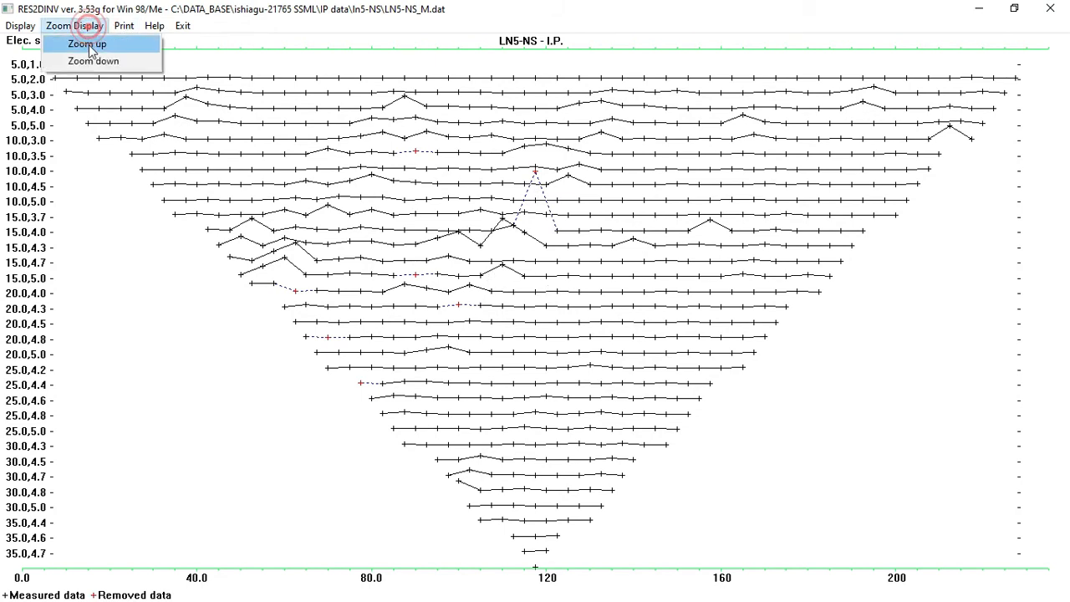
left_click(90, 62)
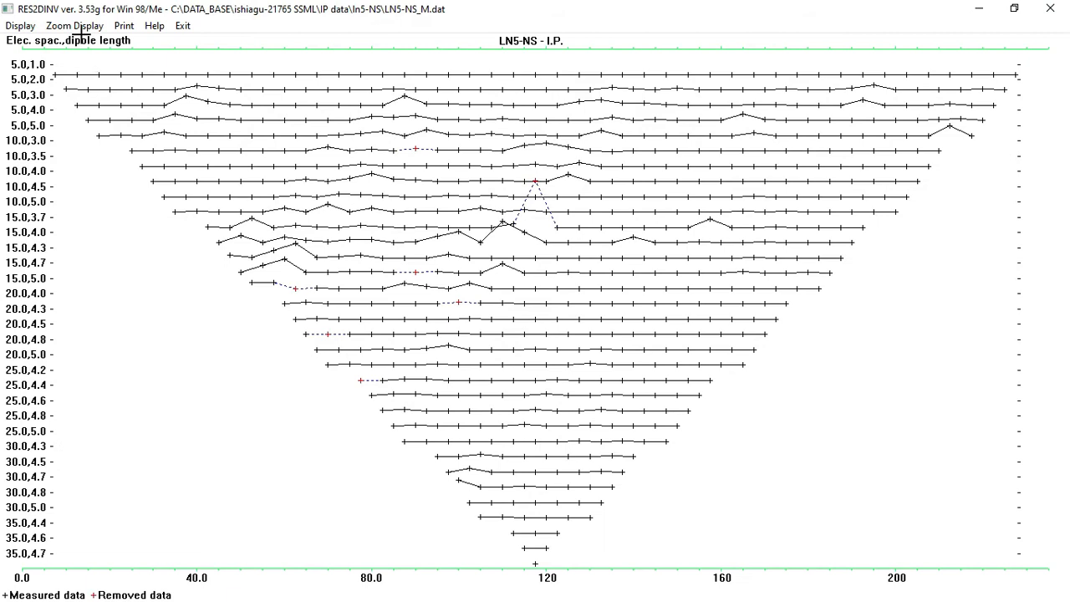
left_click(78, 26)
left_click(83, 61)
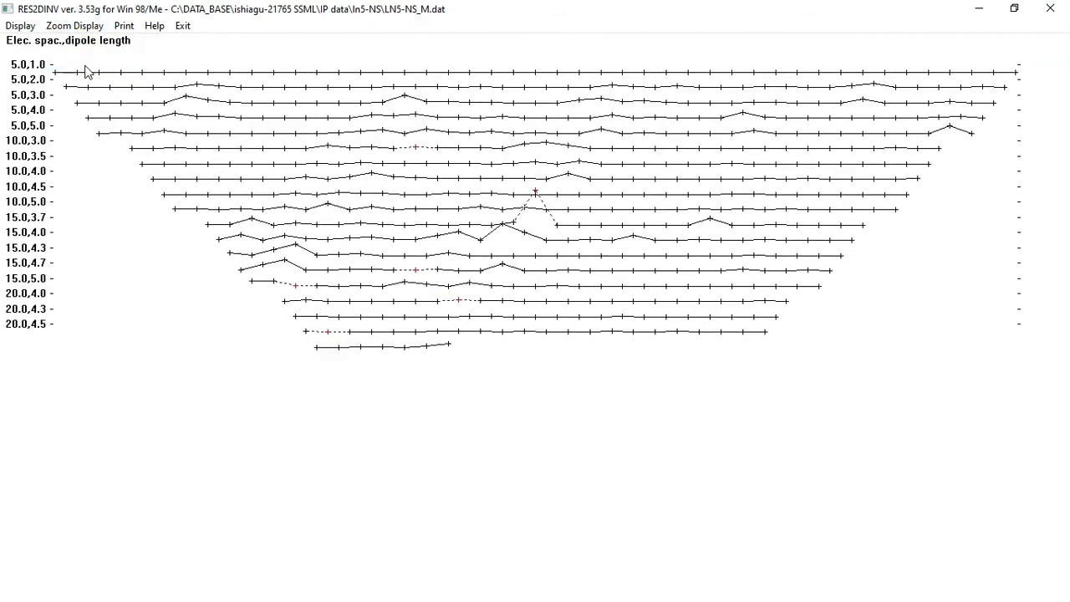
Step: Finish editing the LN5-NS datum points and retain the marked removals in the data set
left_click(78, 26)
left_click(86, 61)
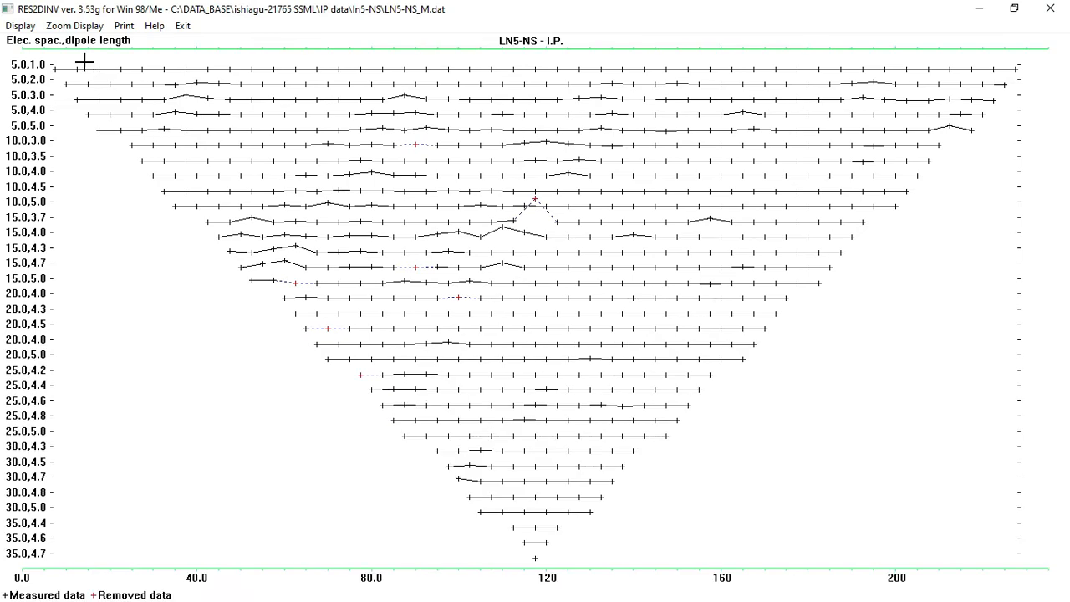
left_click(75, 25)
left_click(83, 41)
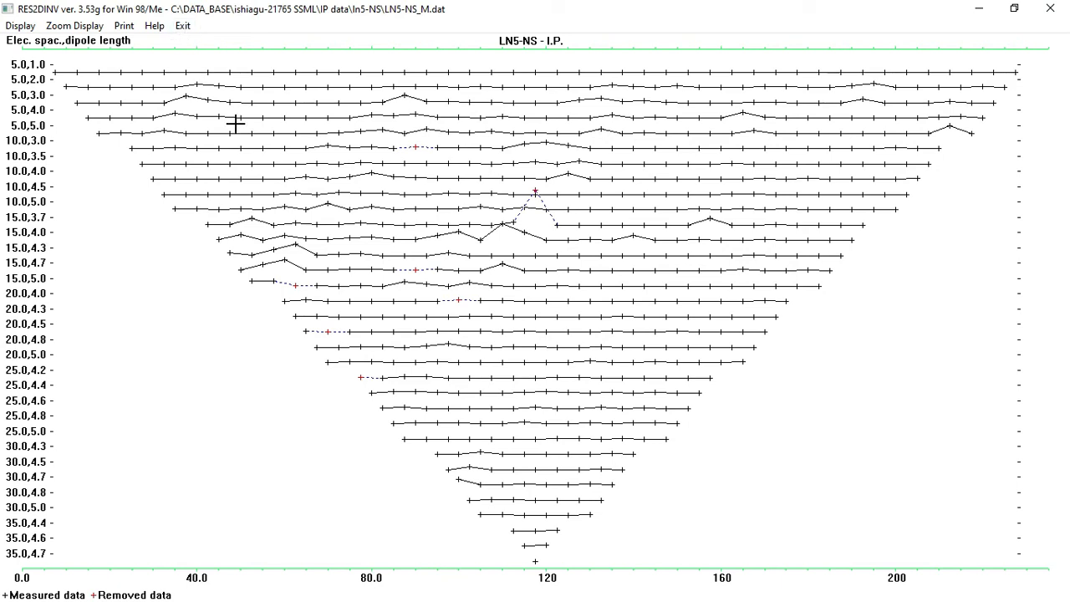
left_click(182, 25)
left_click(229, 46)
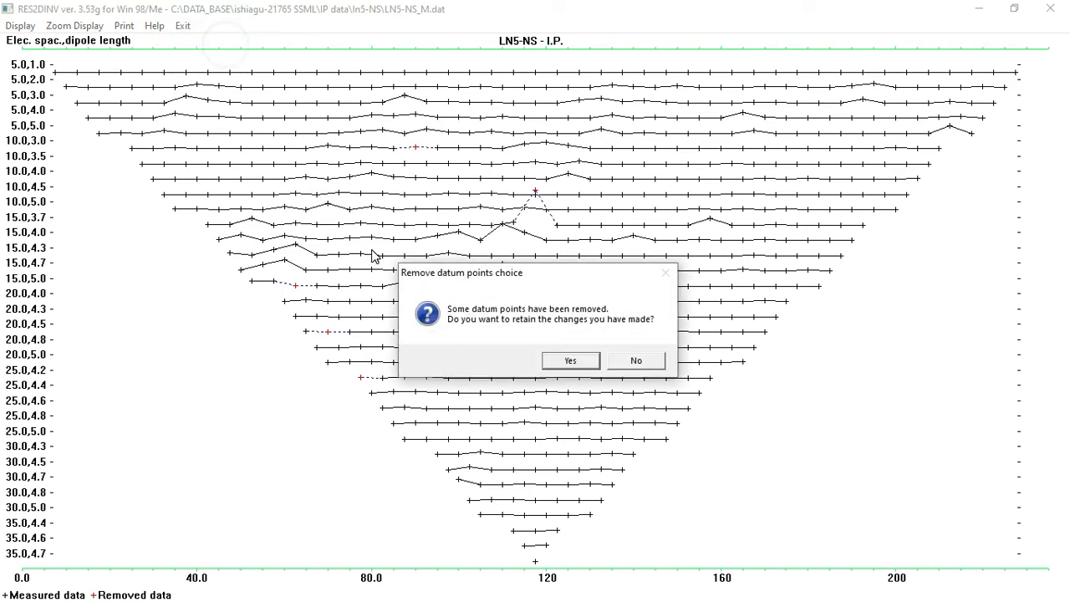
left_click(570, 365)
left_click(590, 359)
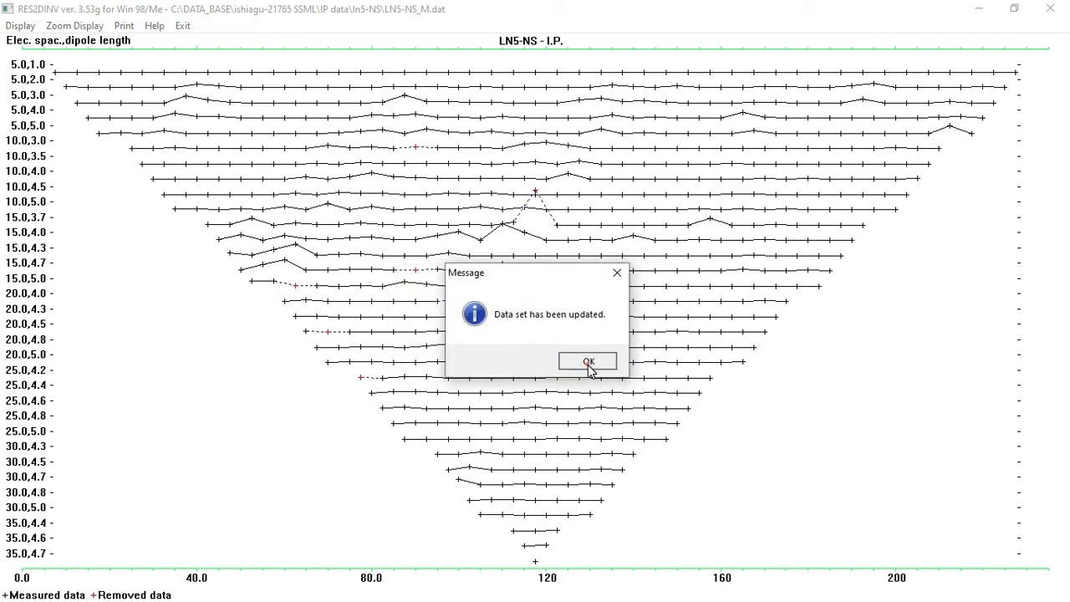
left_click(620, 363)
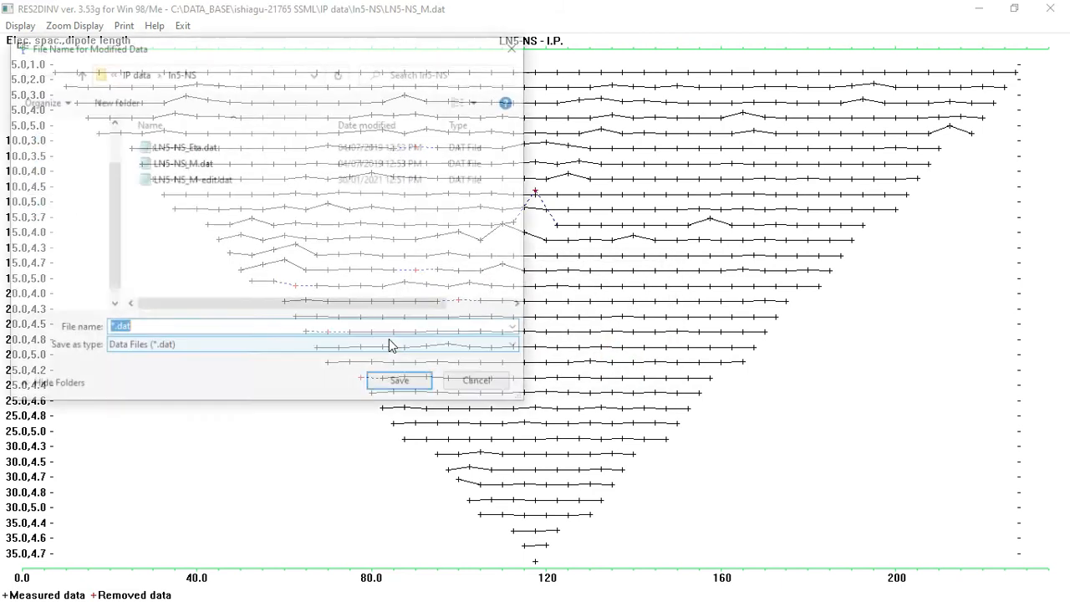
Step: Save the modified data as LN5-NS_M-edit.dat in the ln5-NS folder, replacing the existing file
left_click(183, 179)
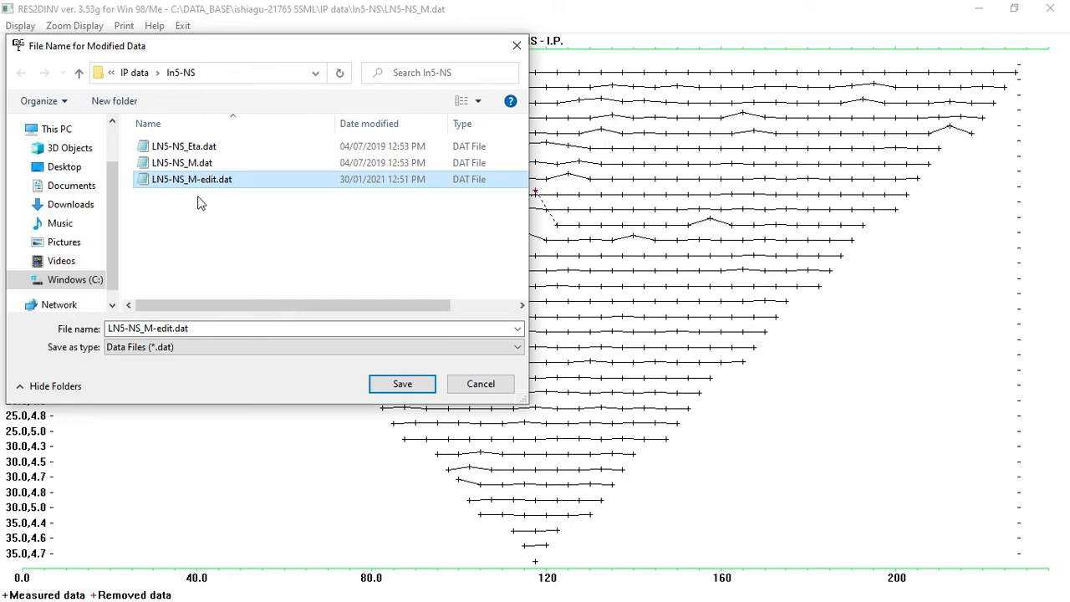
left_click(175, 329)
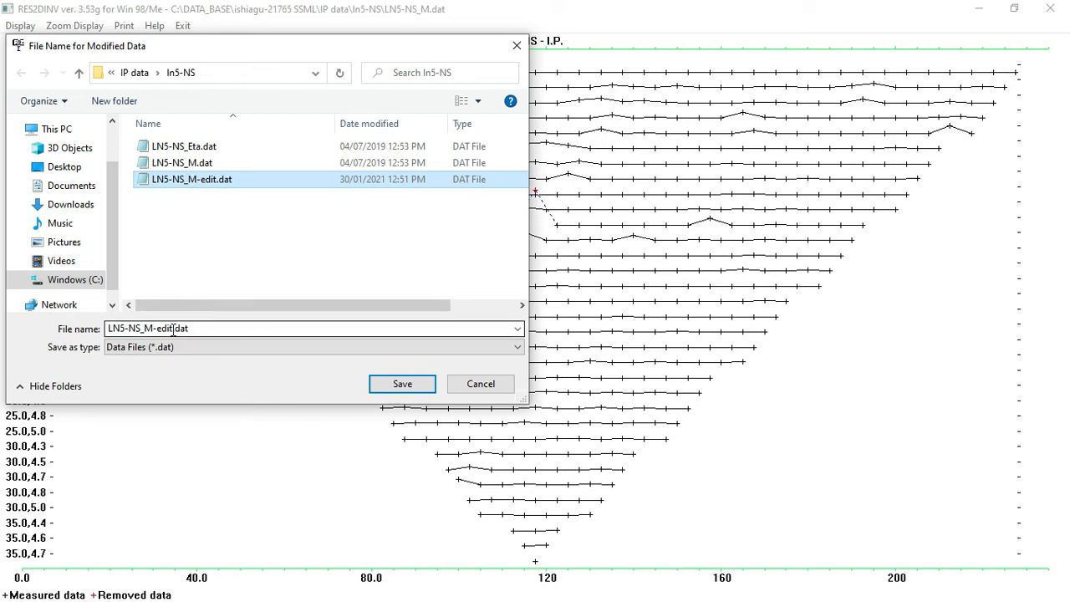
left_click(172, 330)
left_click(172, 329)
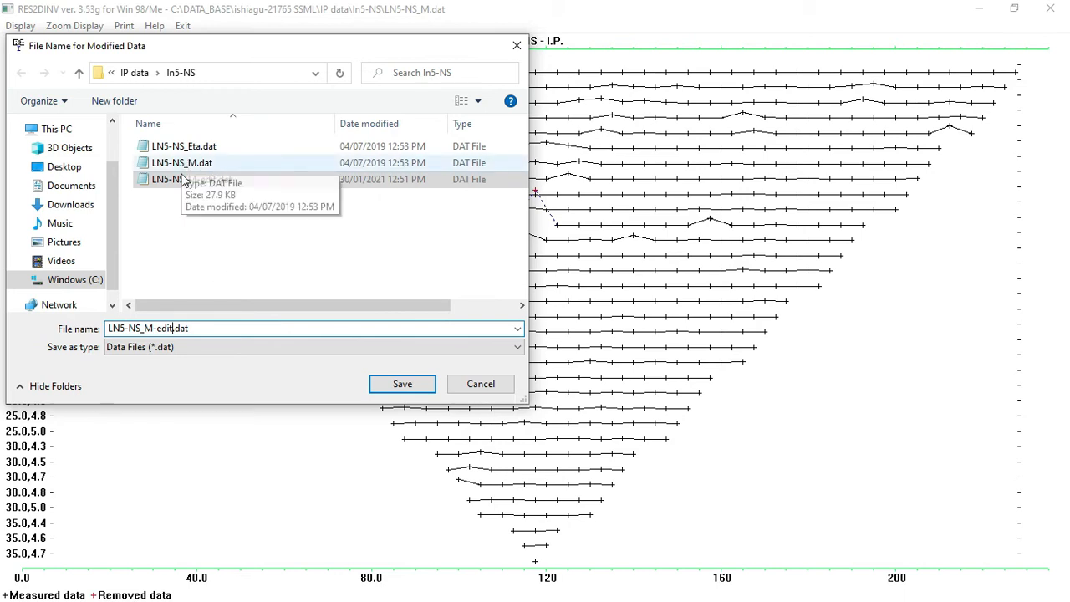
left_click(399, 387)
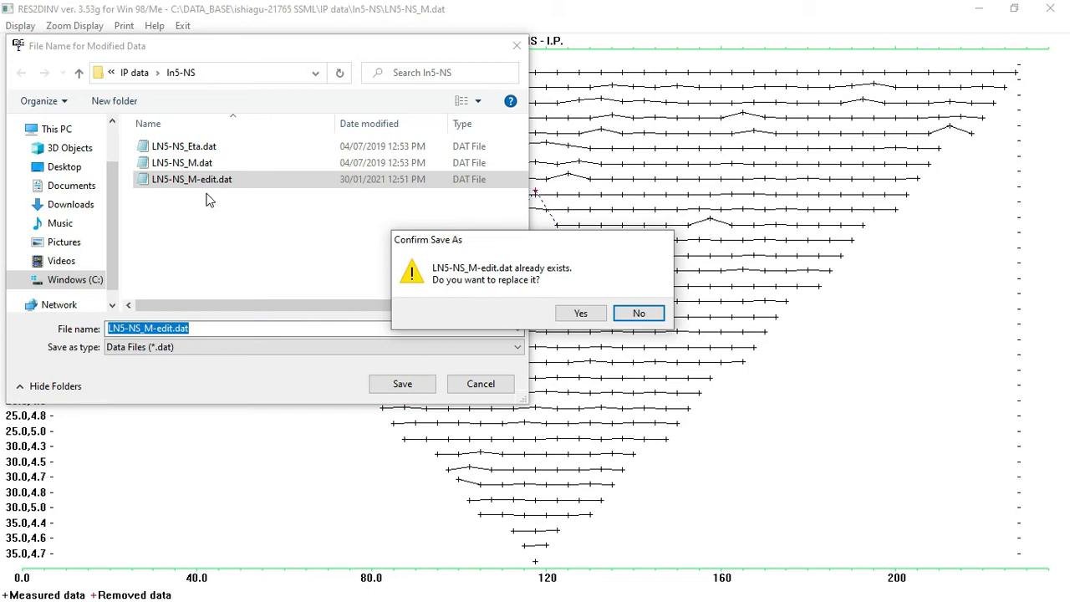
left_click(581, 313)
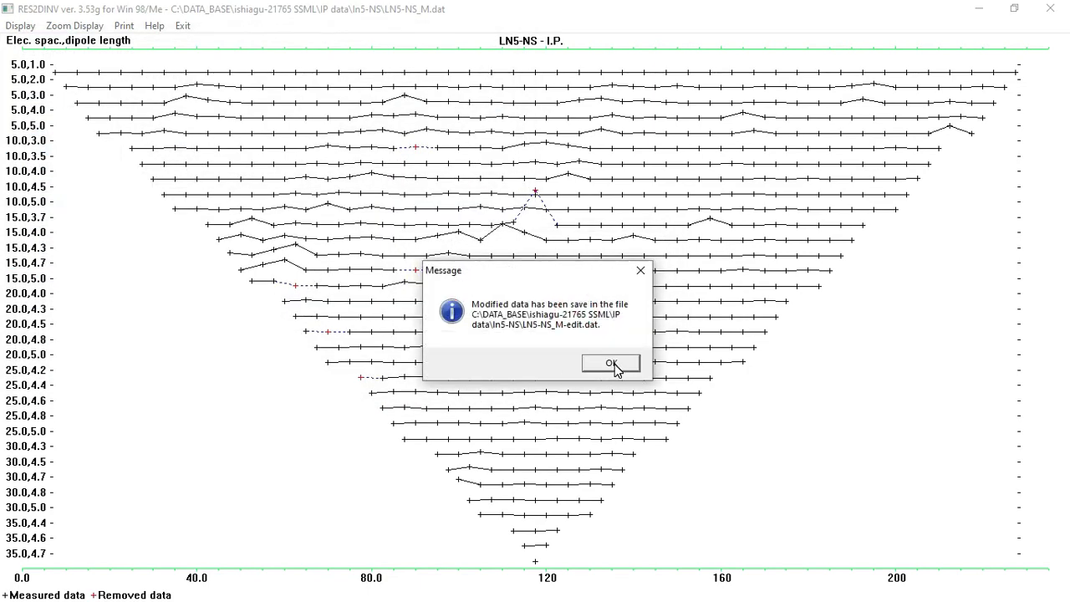
left_click(611, 364)
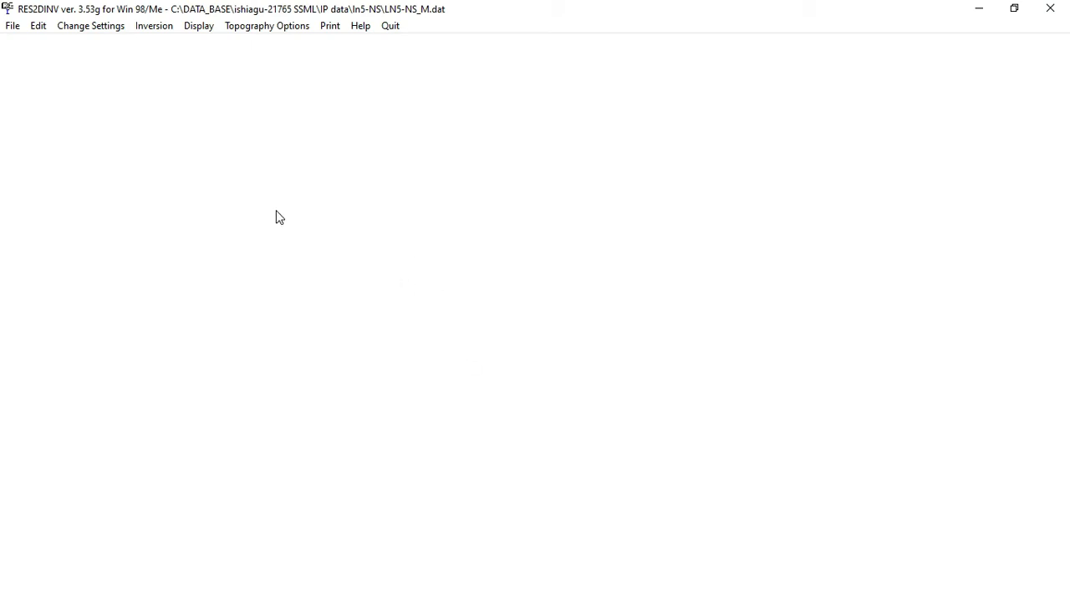
Step: Read the data file P2-LINE3_M.dat from the Prospect 2-30m spacing folder inside renewed ip
left_click(12, 30)
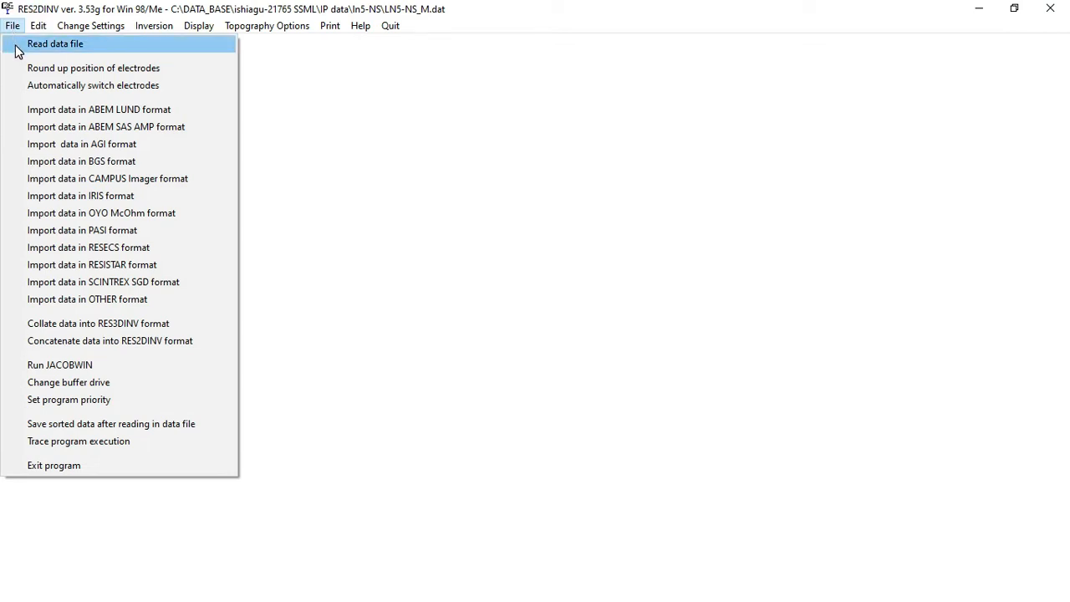
left_click(18, 47)
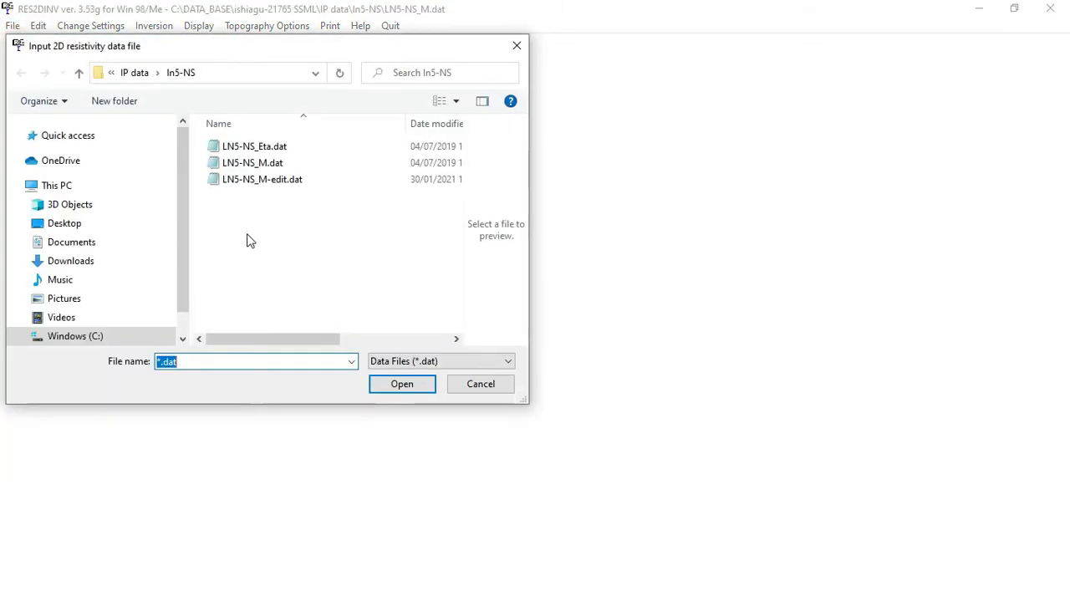
left_click(130, 76)
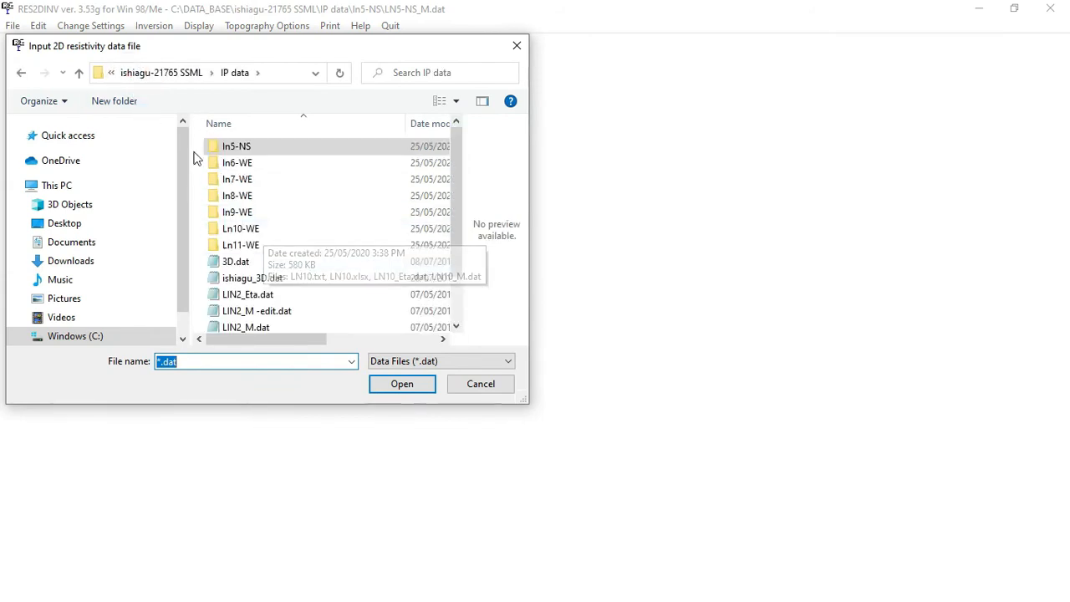
left_click(143, 74)
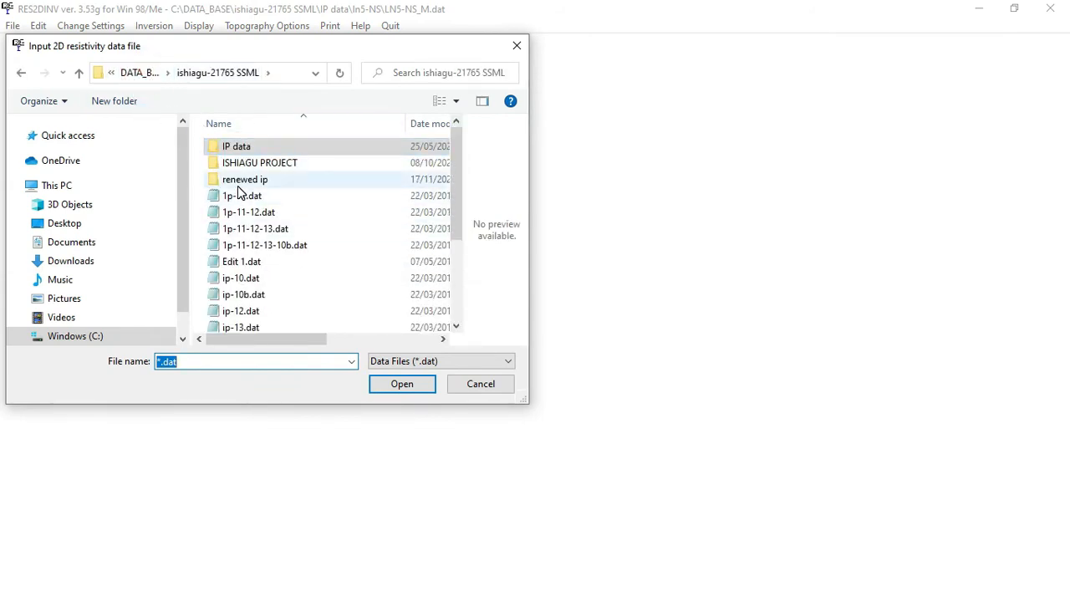
double_click(255, 182)
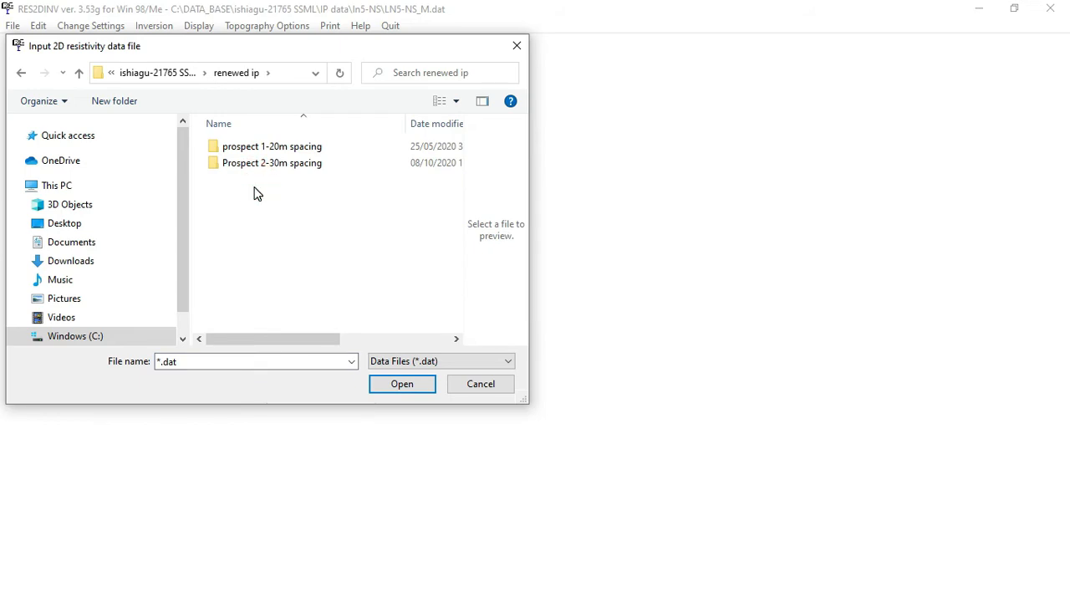
double_click(268, 164)
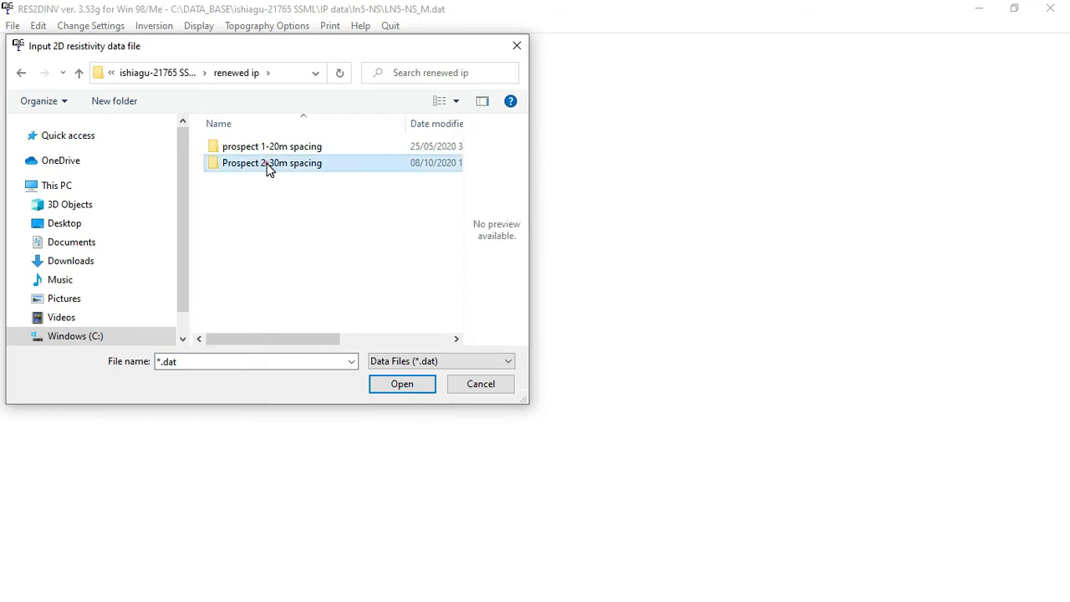
scroll(268, 284, "down", 2)
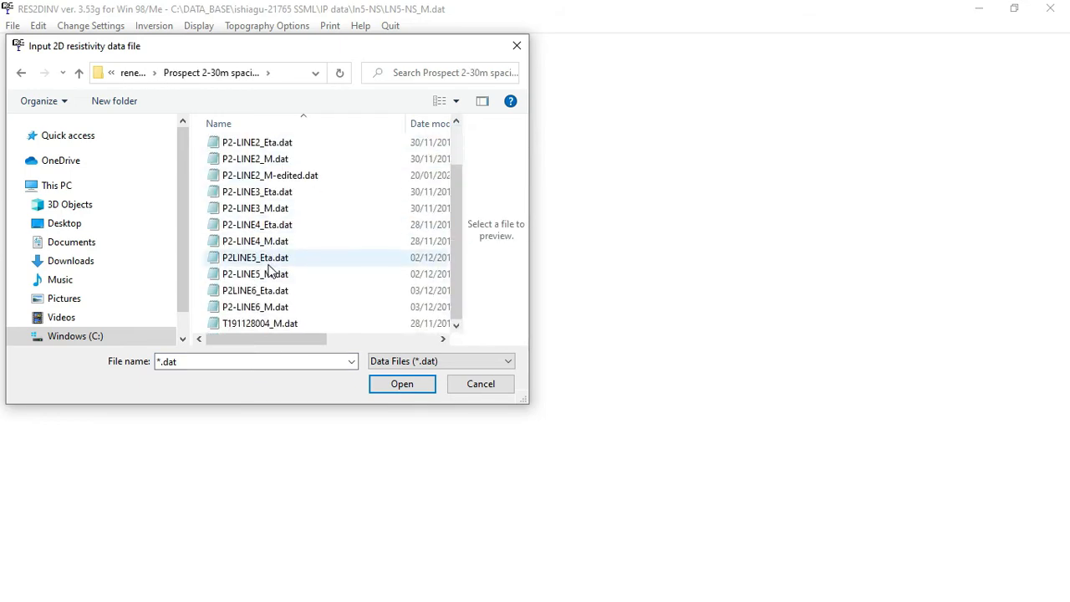
left_click(251, 210)
left_click(393, 383)
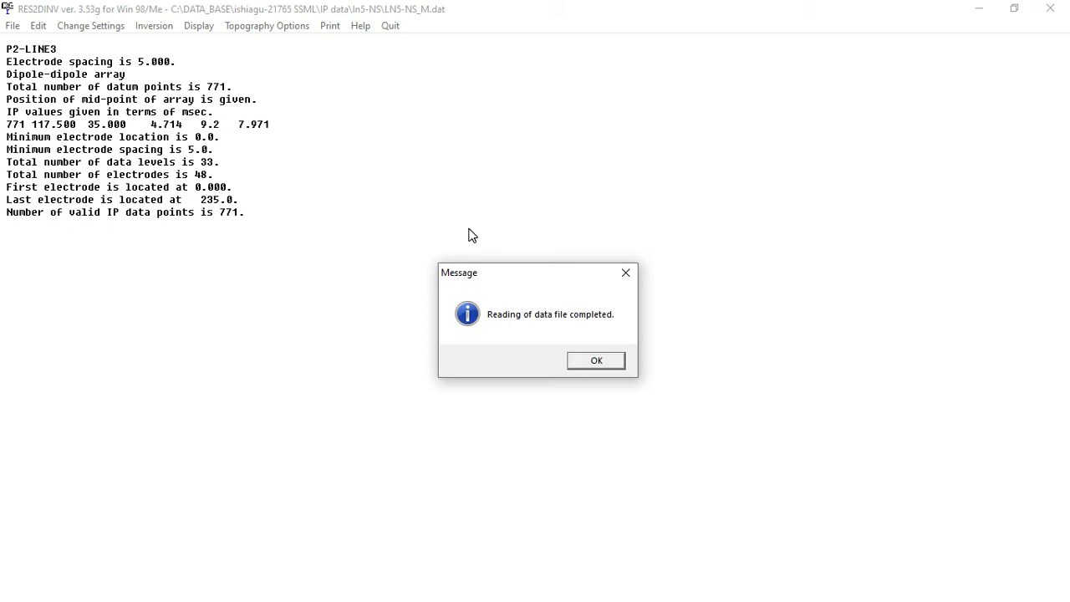
left_click(599, 362)
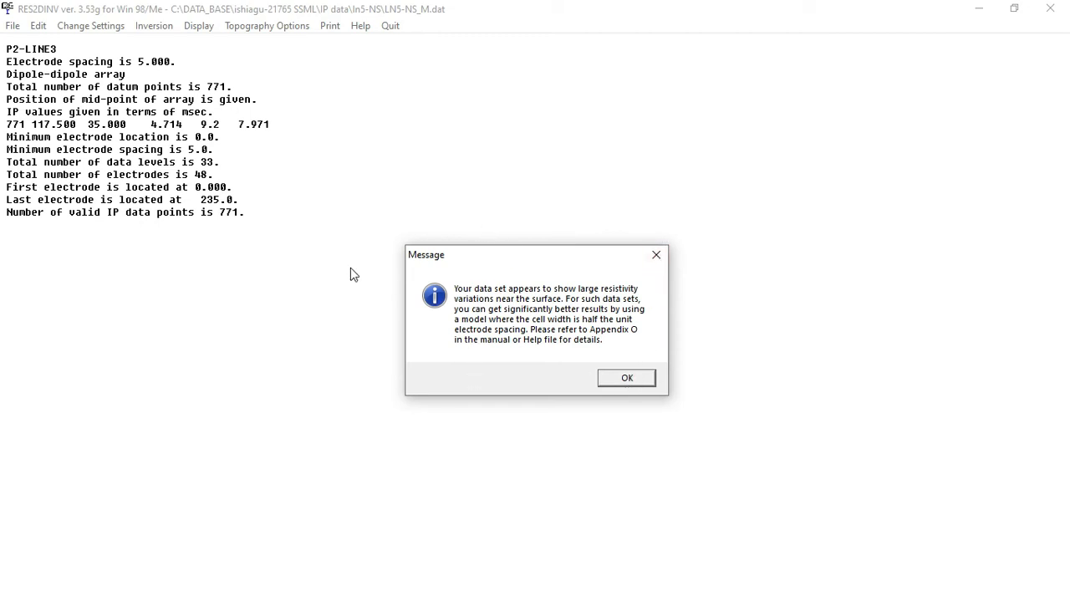
left_click(624, 378)
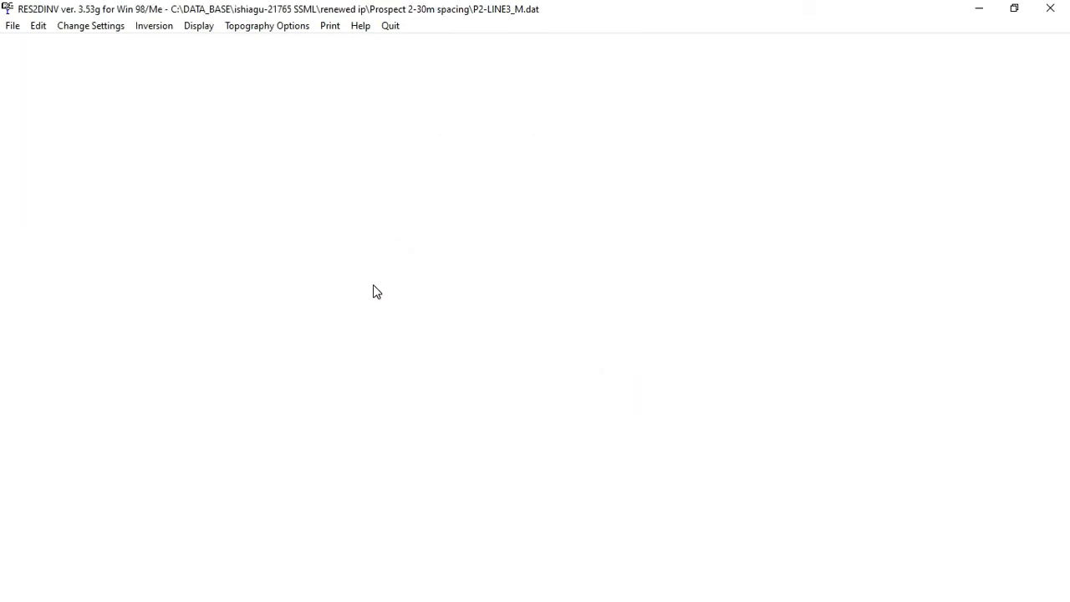
Step: Start exterminating bad datum points in P2-LINE3 and mark the uppermost profile's resistivity peak at about 222.5 along the line for removal
left_click(37, 30)
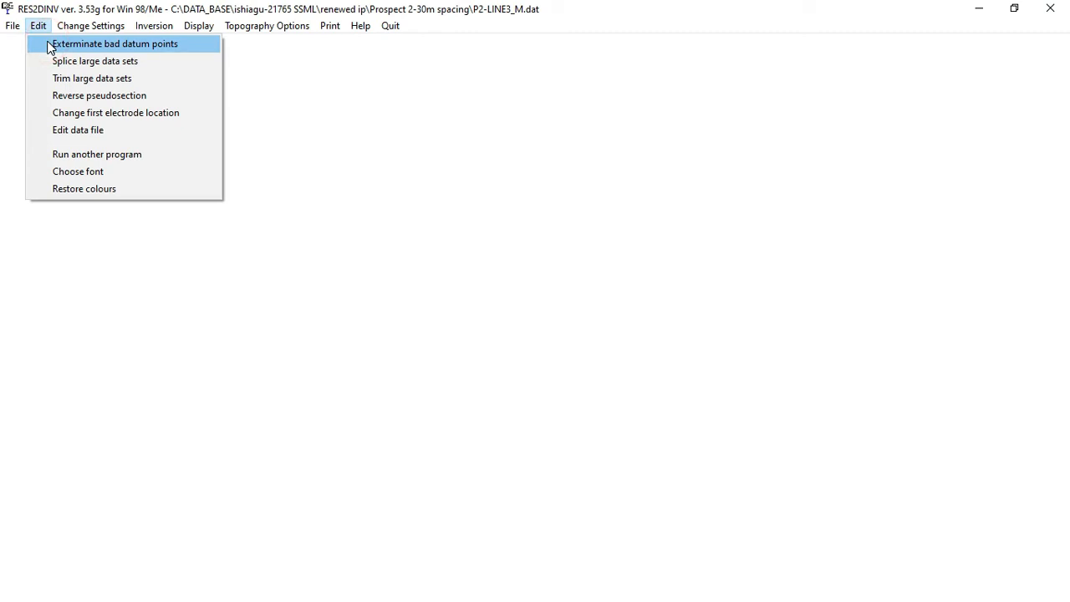
left_click(48, 46)
left_click(618, 366)
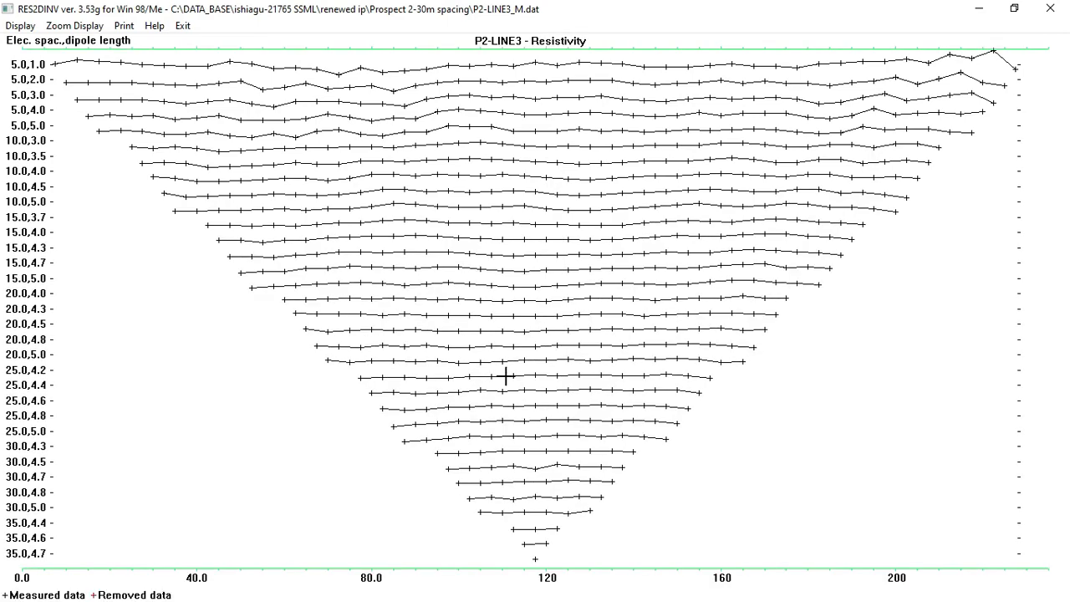
left_click(76, 26)
left_click(77, 43)
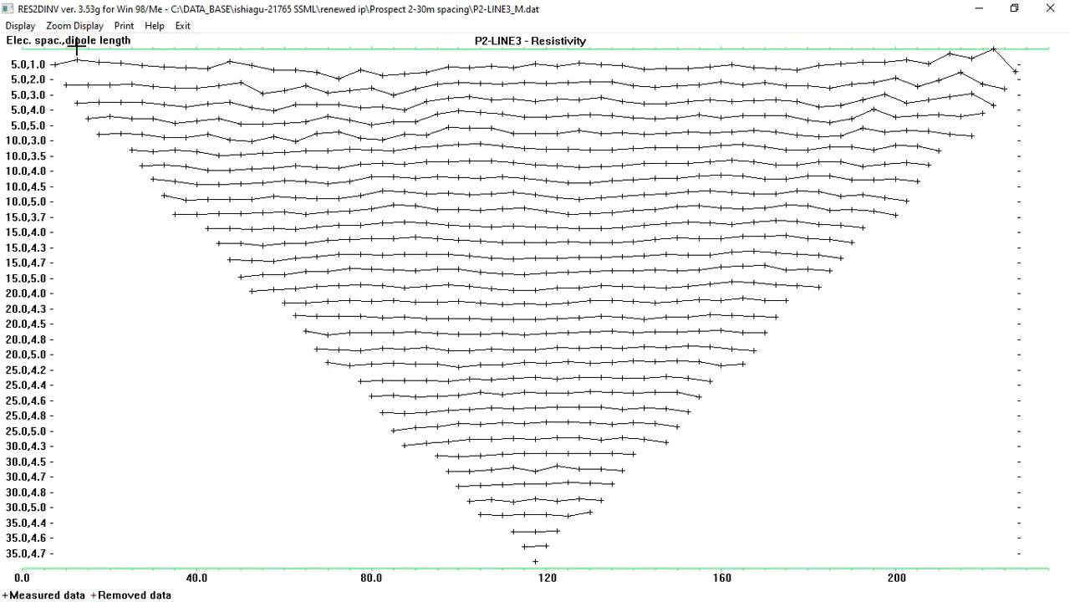
left_click(76, 25)
left_click(84, 45)
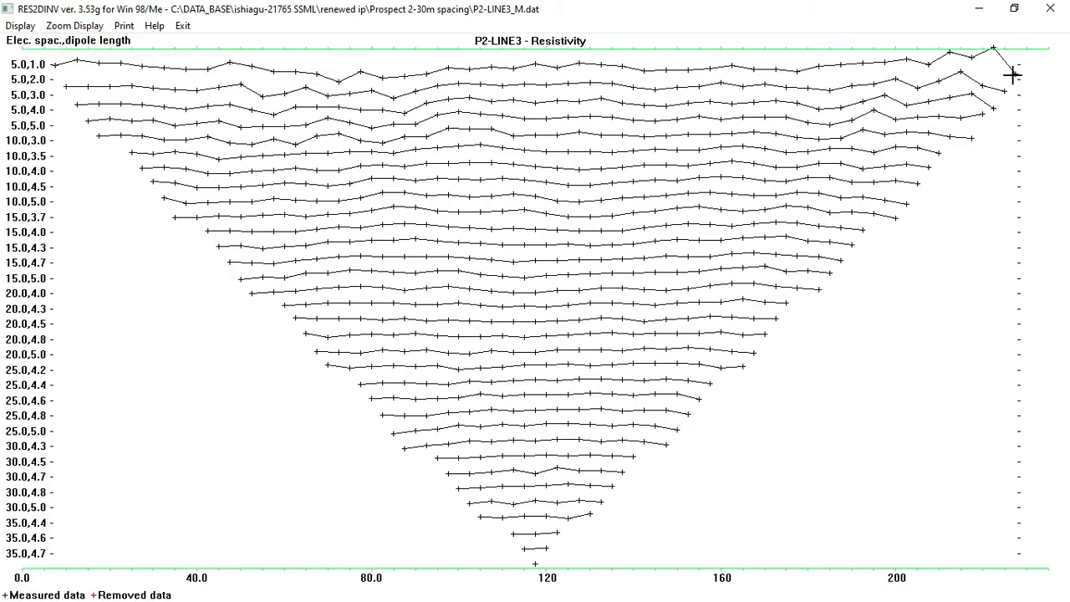
left_click(994, 46)
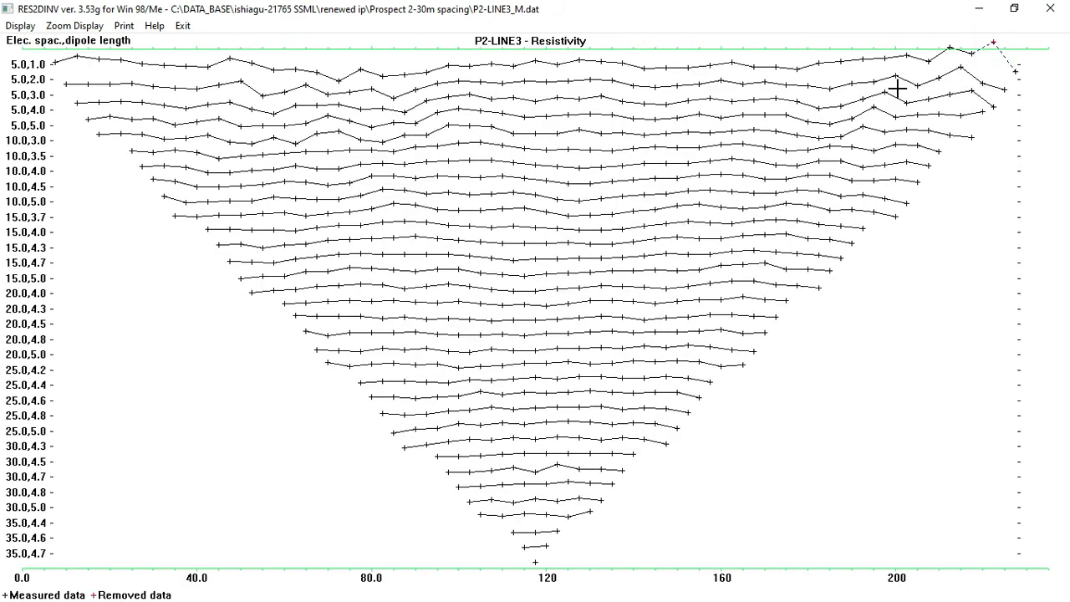
Step: Display the IP data of P2-LINE3 instead of the resistivity data
left_click(74, 25)
left_click(90, 62)
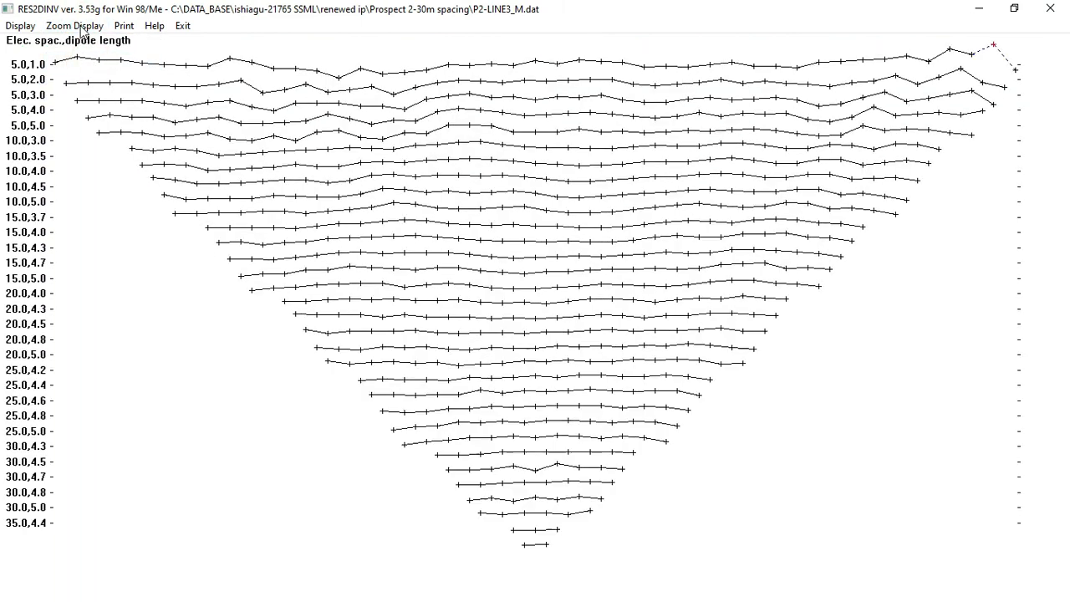
left_click(75, 25)
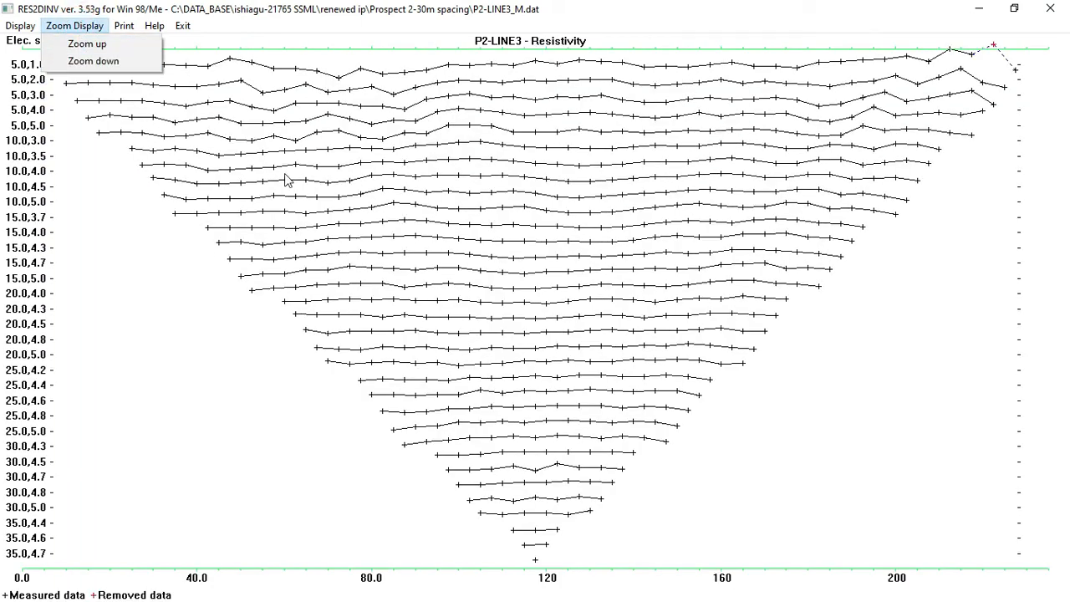
left_click(80, 67)
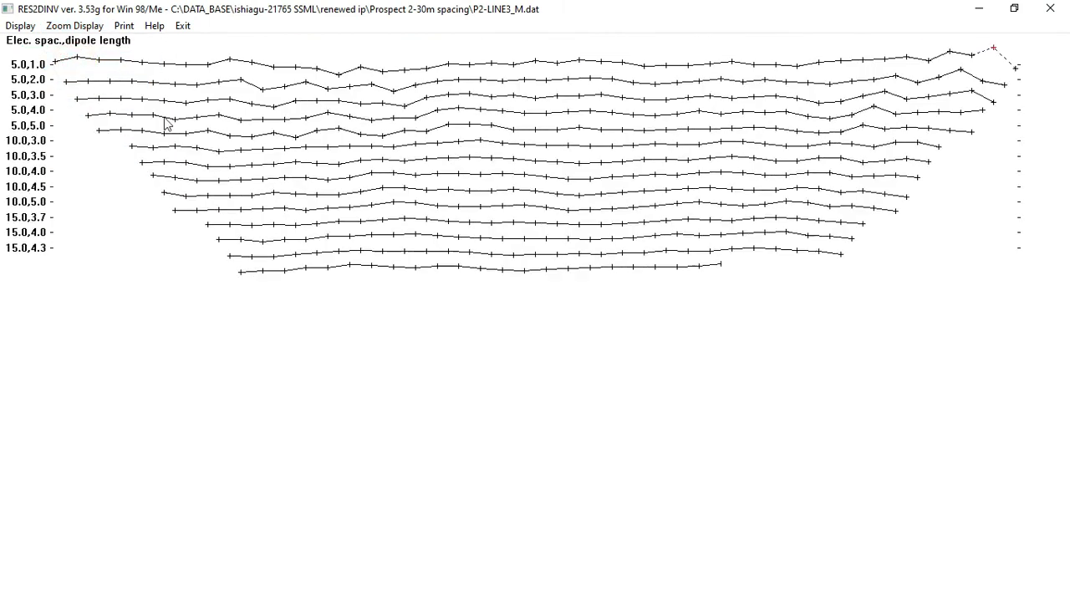
left_click(20, 25)
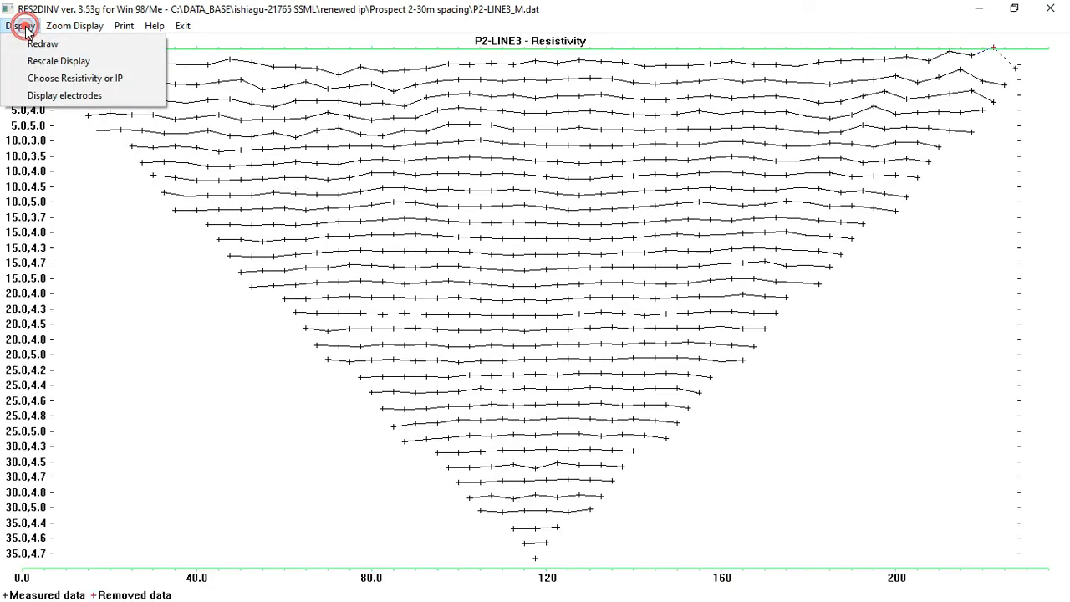
left_click(48, 80)
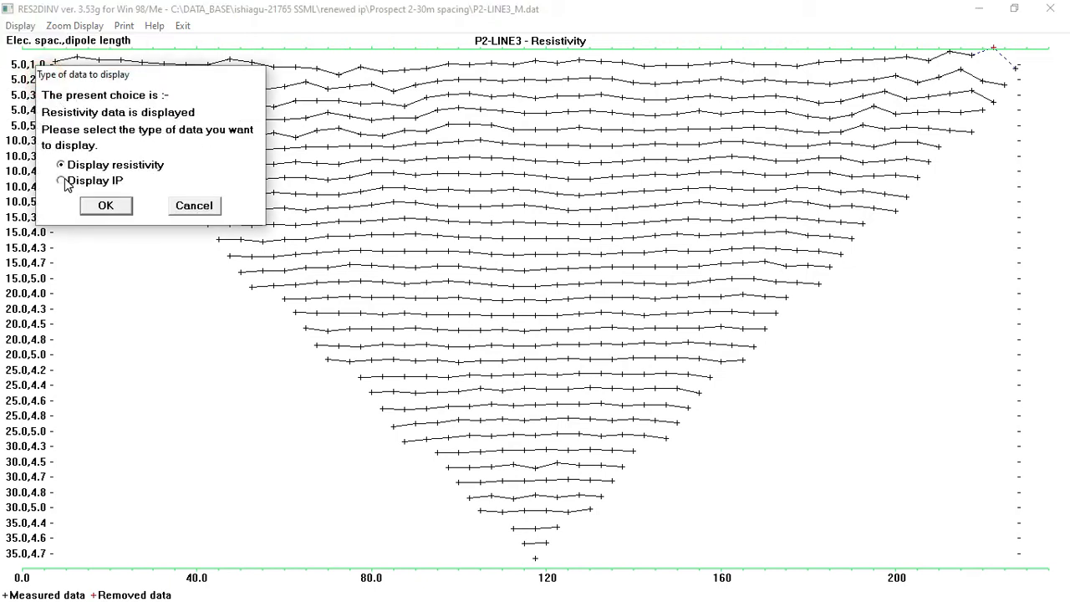
left_click(61, 180)
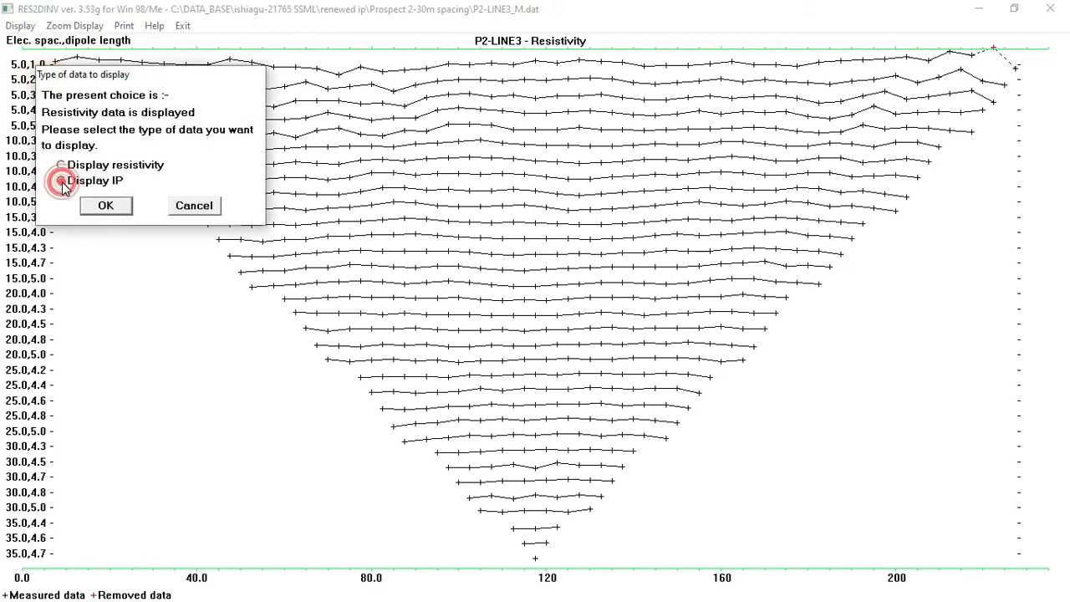
left_click(106, 209)
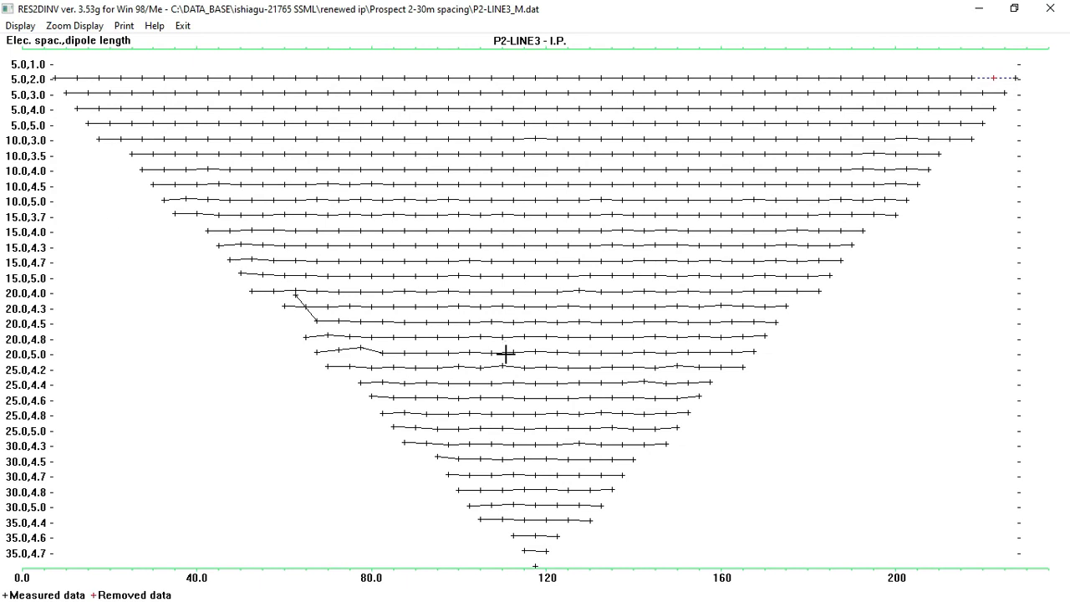
Step: Mark the outlying IP point at about 62.5 along the P2-LINE3 line for removal
left_click(295, 296)
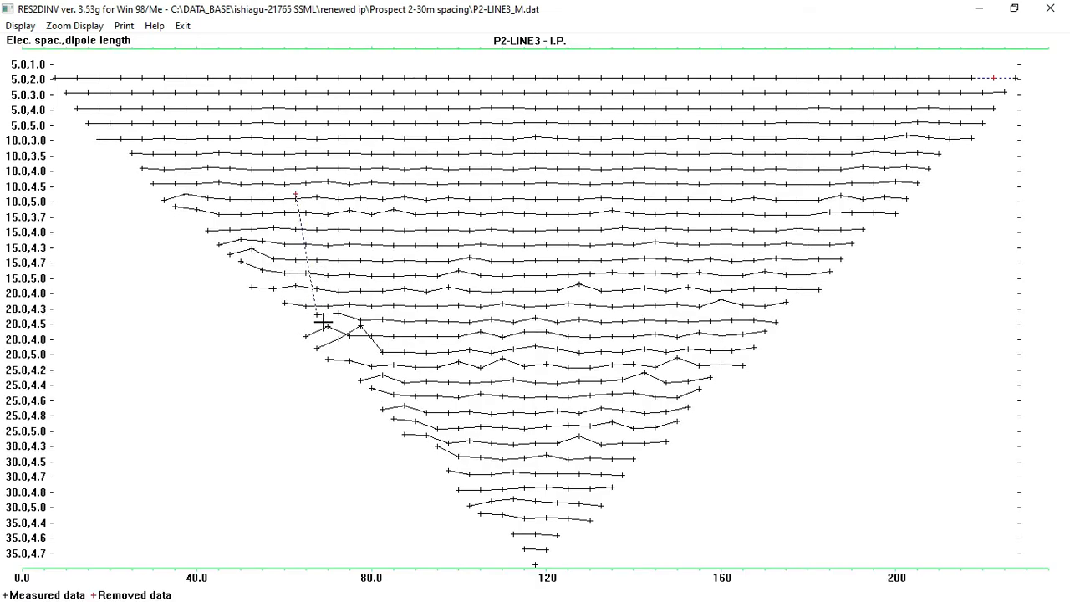
left_click(83, 29)
left_click(94, 62)
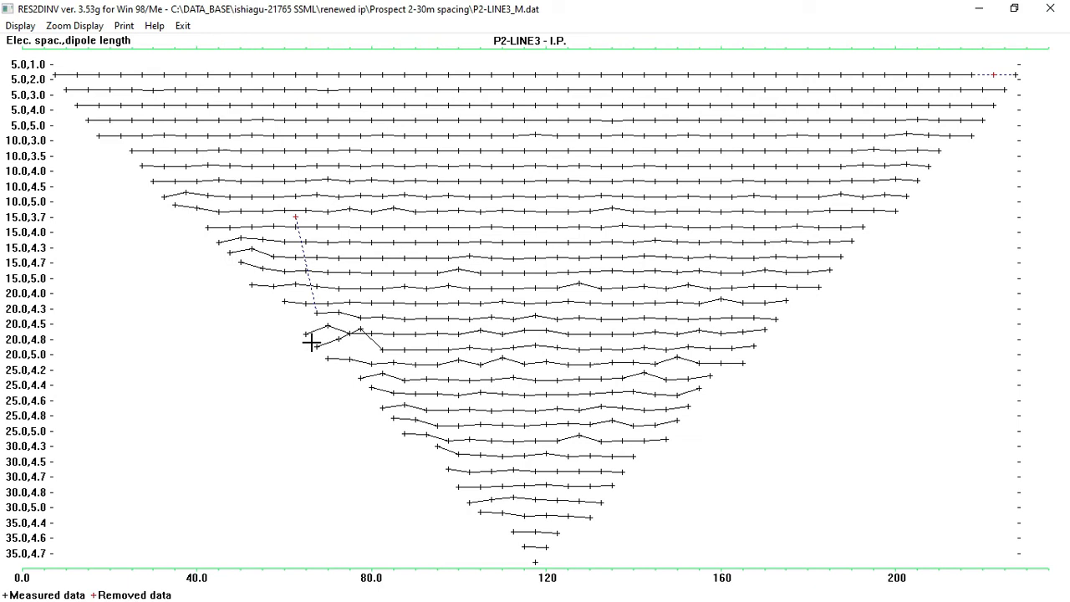
Step: Keep the profiles display set to rescale automatically after each datum point is eliminated or restored
left_click(18, 27)
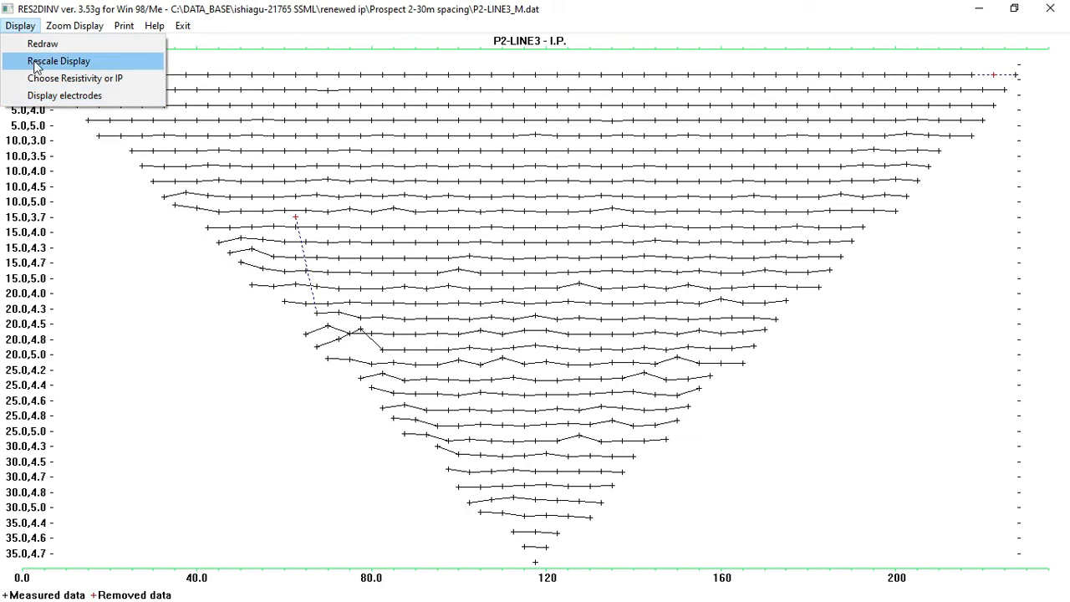
left_click(35, 63)
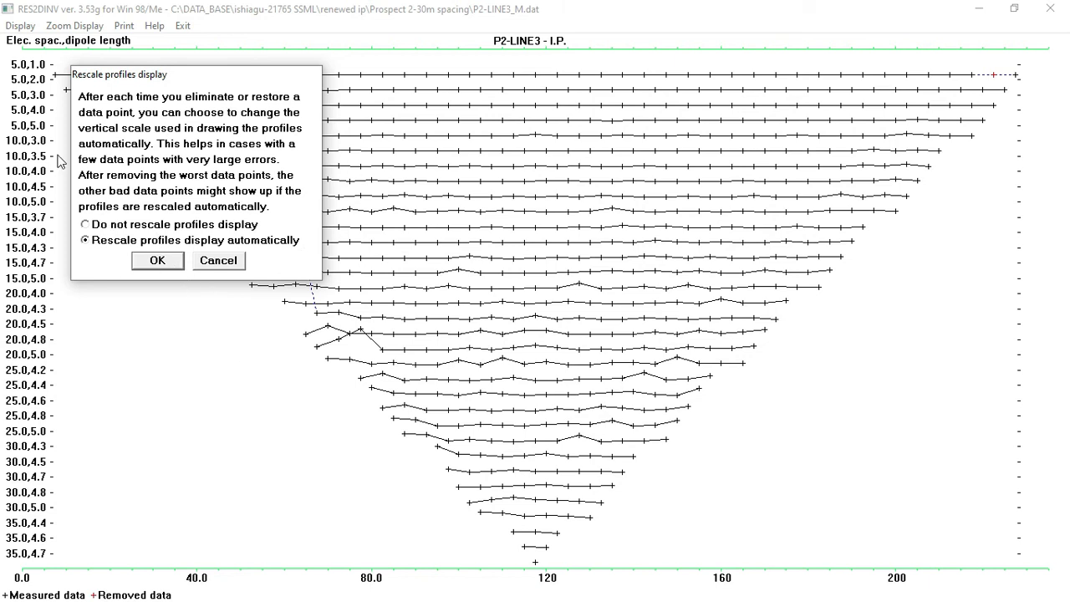
left_click(156, 261)
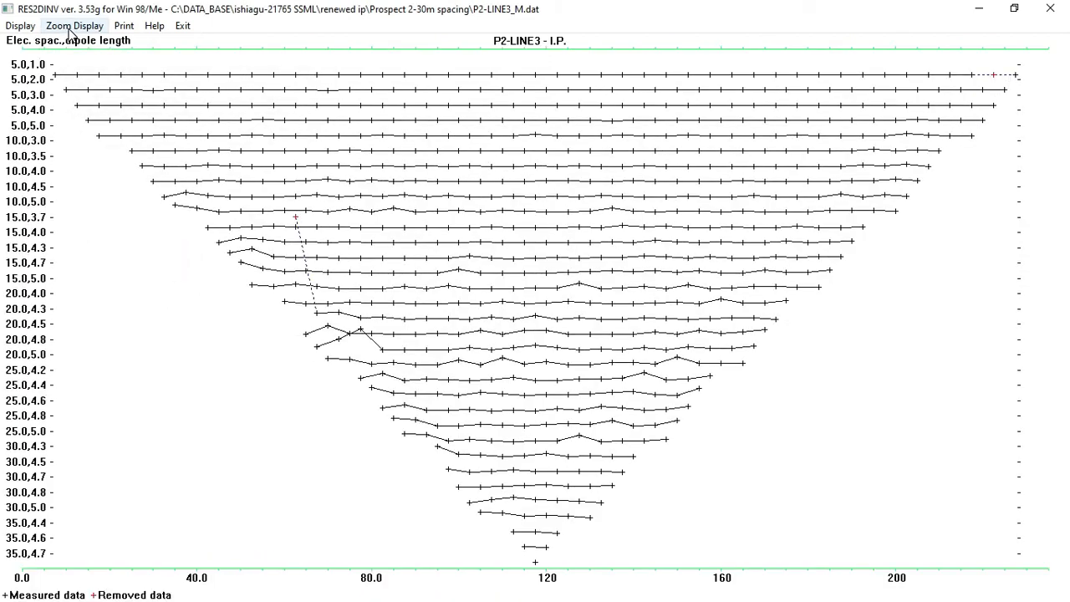
Step: Display the resistivity data of P2-LINE3 instead of the IP data
left_click(20, 25)
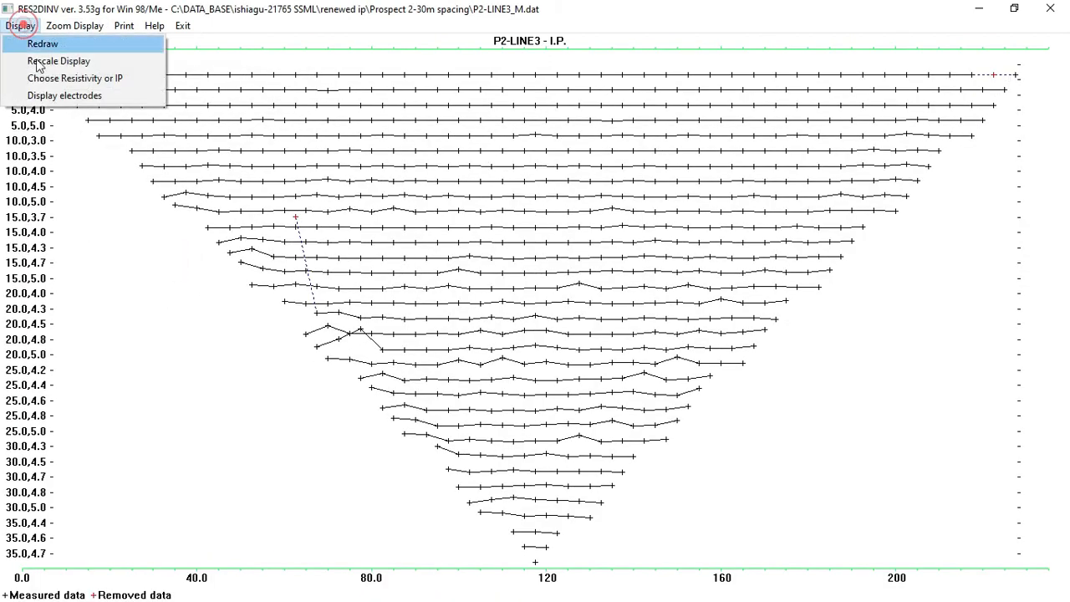
left_click(63, 78)
left_click(88, 165)
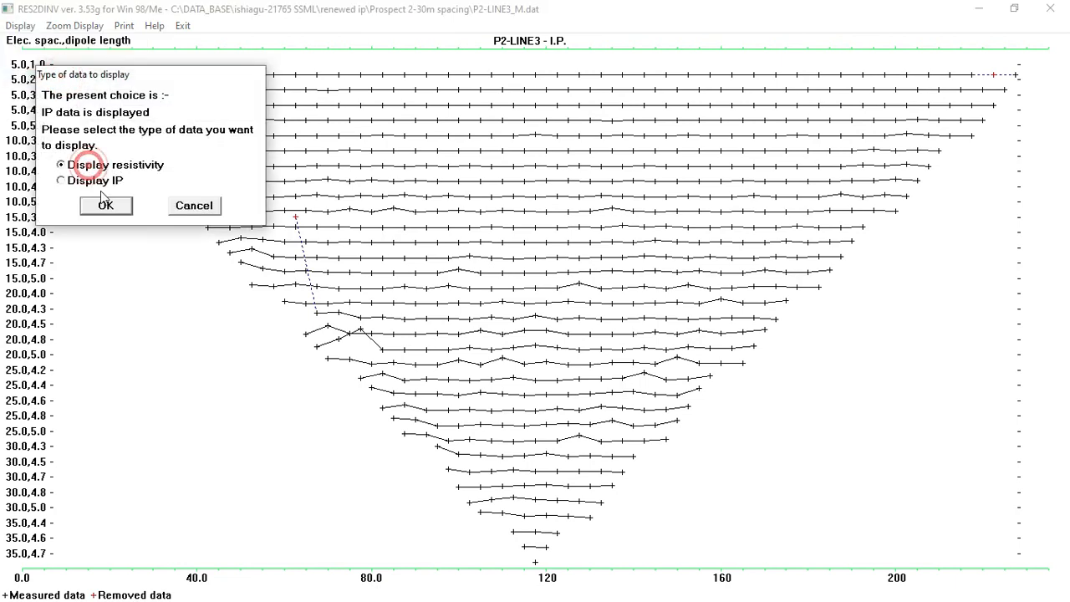
left_click(104, 206)
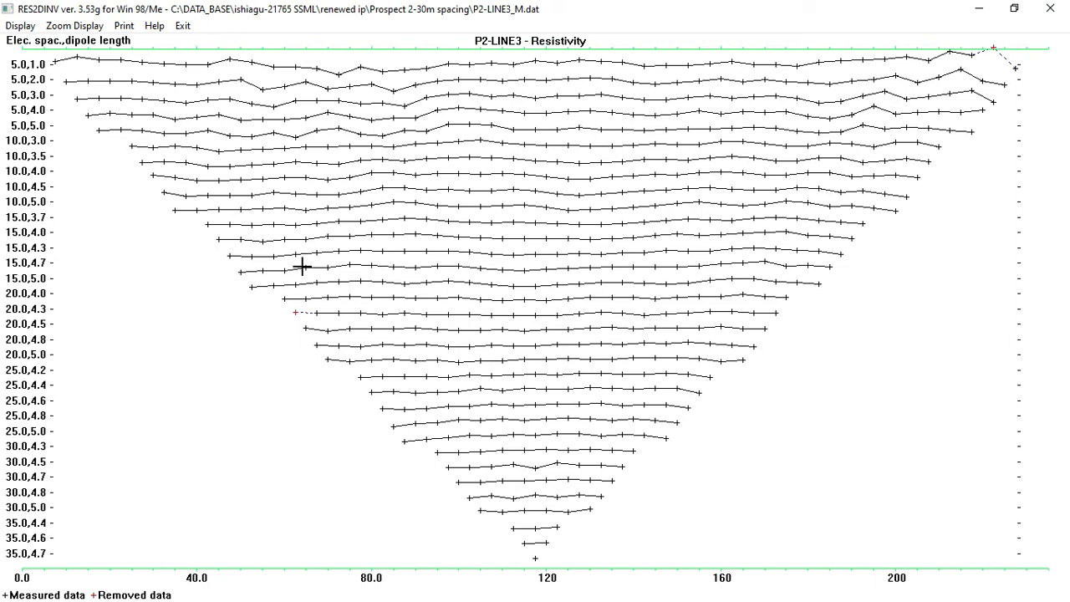
Step: Quit the datum point editing of P2-LINE3 and retain the removals made
left_click(182, 26)
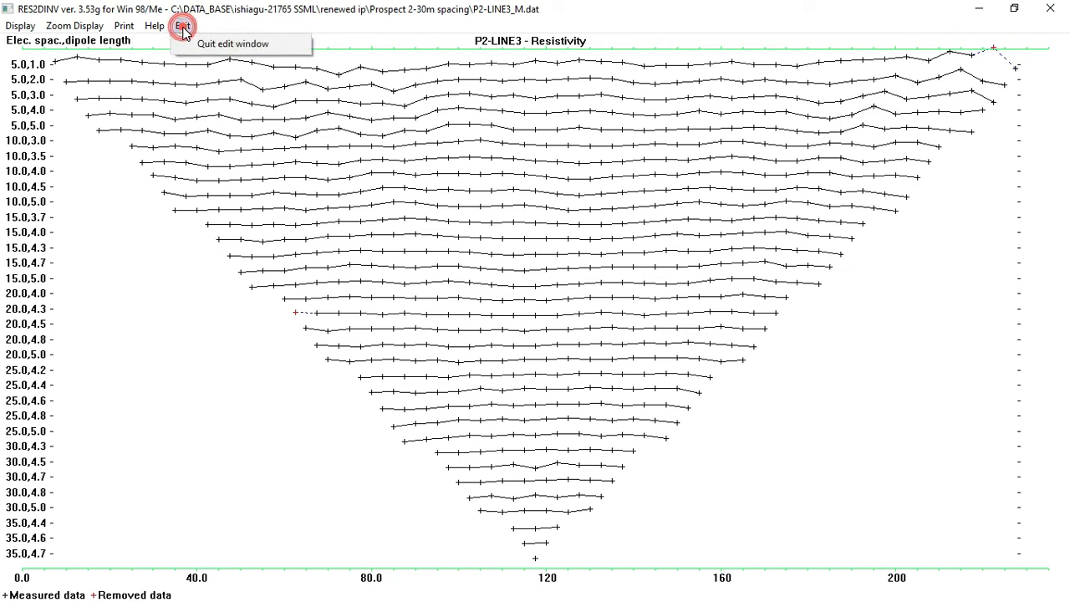
left_click(208, 53)
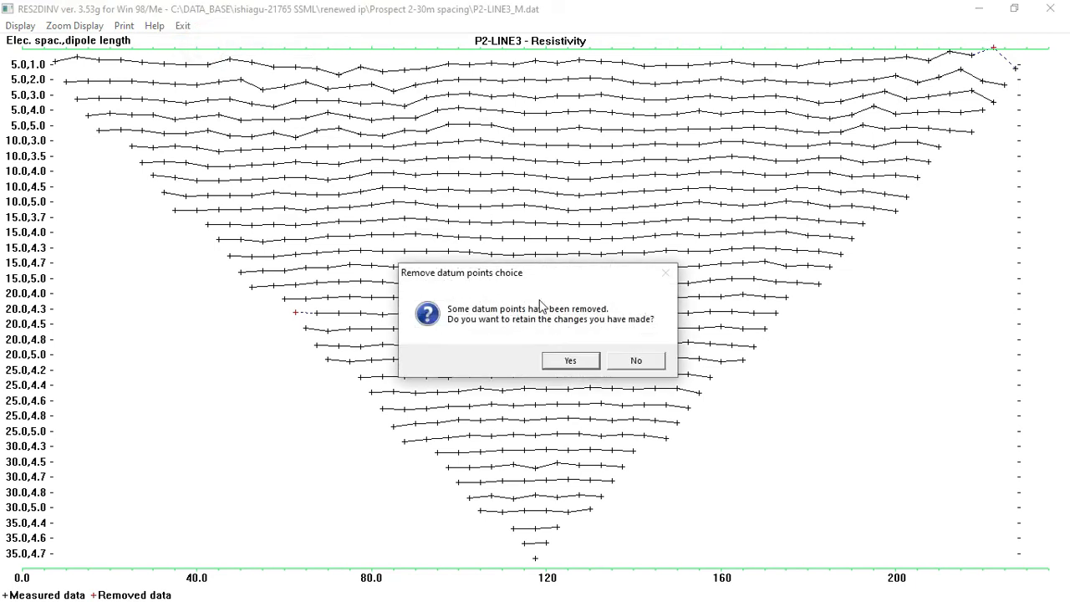
left_click(571, 363)
left_click(591, 362)
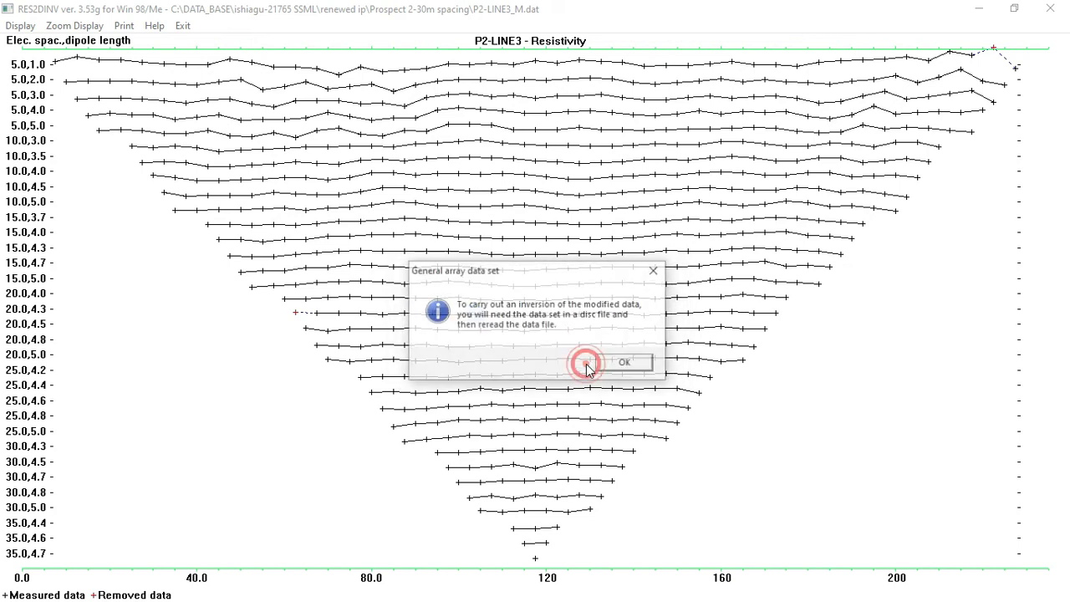
left_click(633, 365)
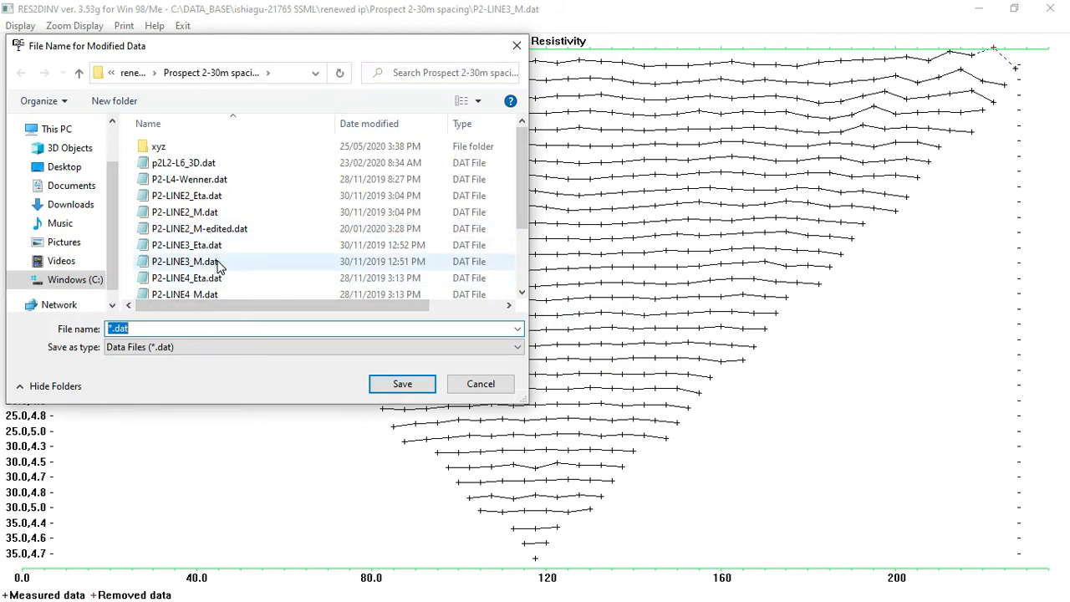
Step: Save the modified data as P2-LINE3_editedM.dat in the Prospect 2-30m spacing folder, basing the name on P2-LINE3_M.dat
left_click(201, 262)
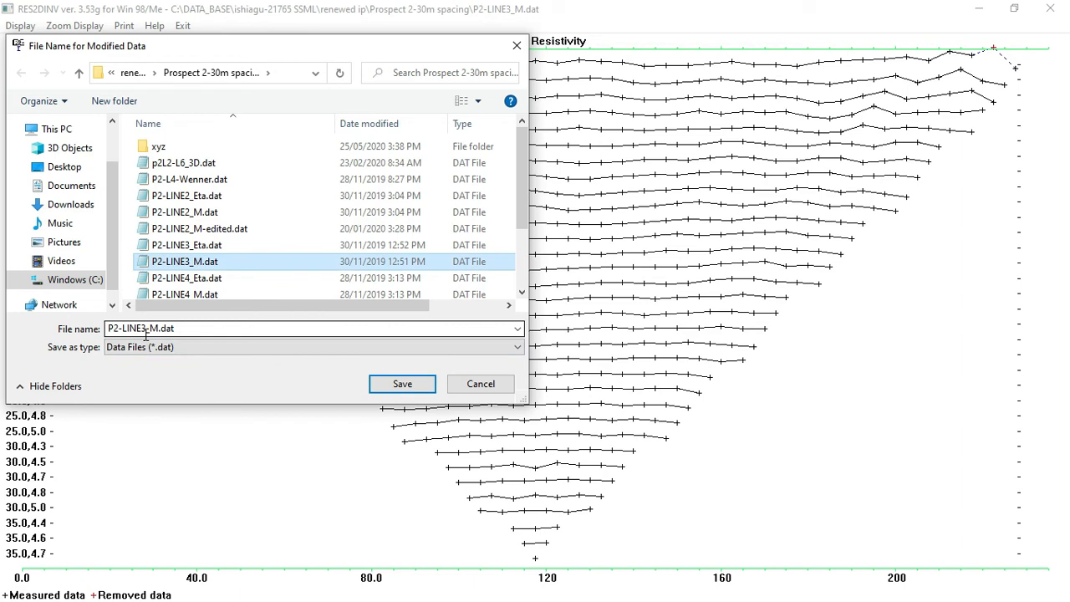
left_click(149, 331)
left_click(153, 330)
type("edited")
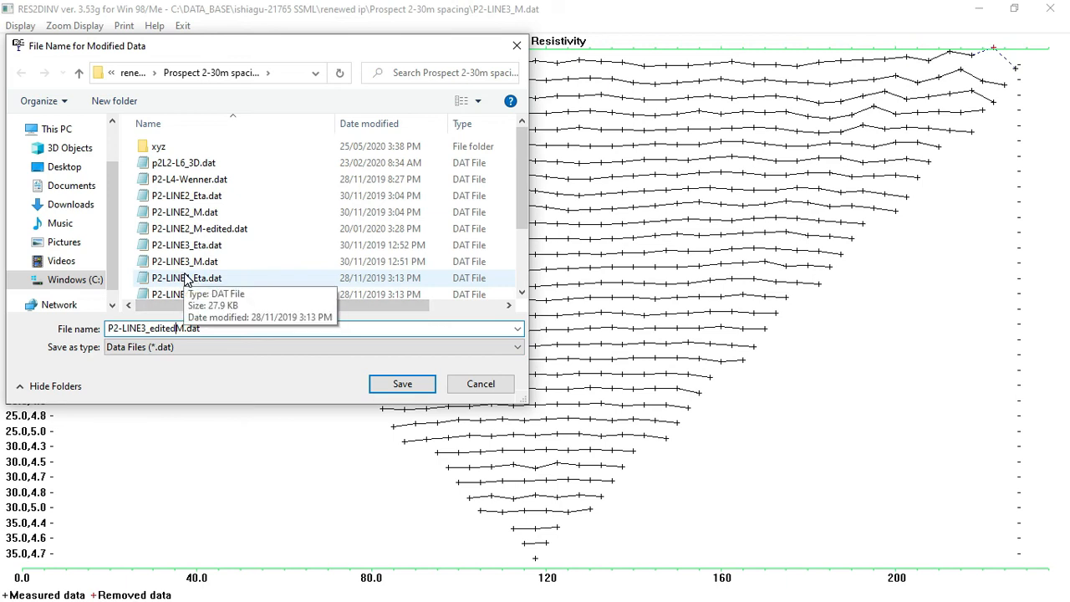
left_click(399, 383)
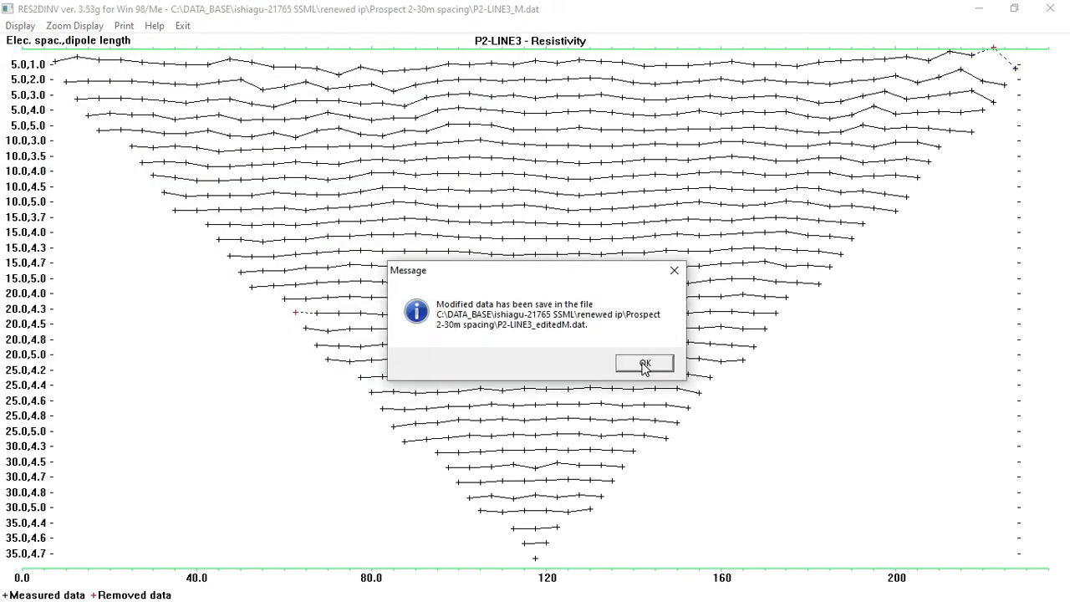
left_click(645, 365)
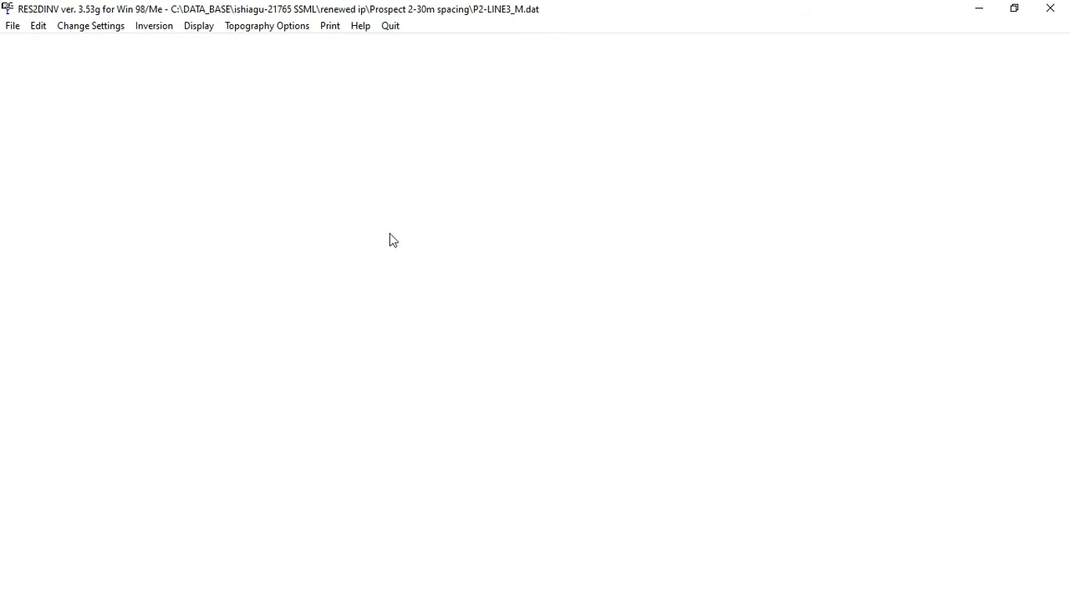
left_click(11, 26)
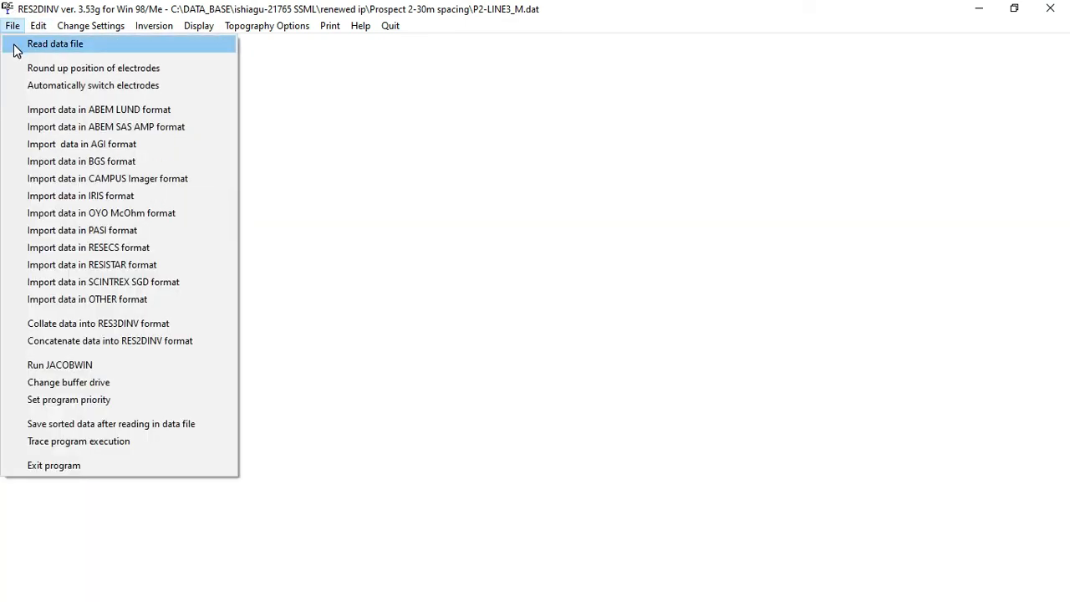
left_click(301, 182)
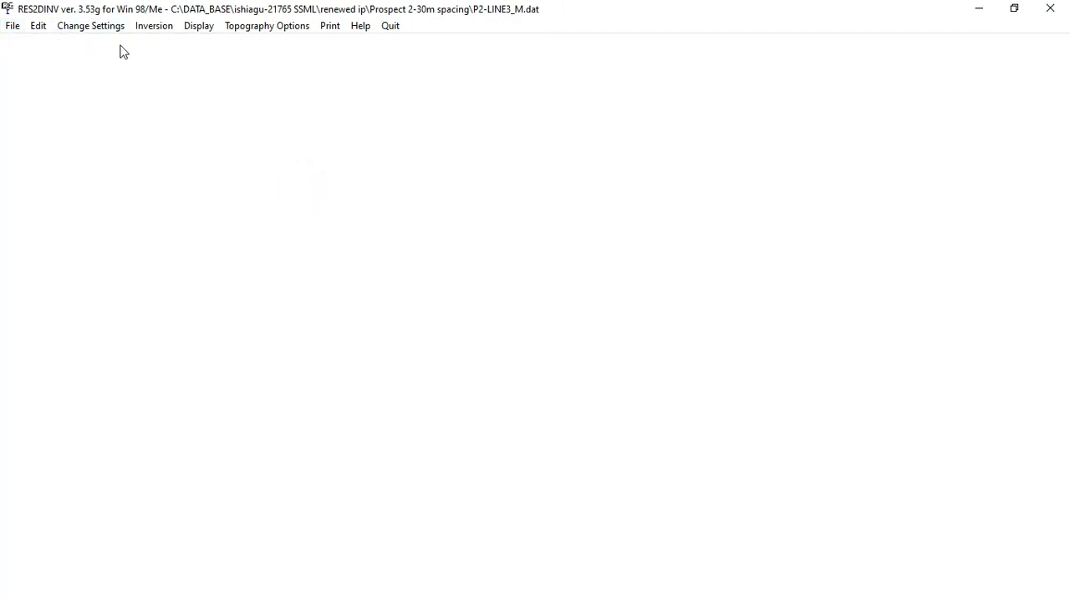
left_click(12, 26)
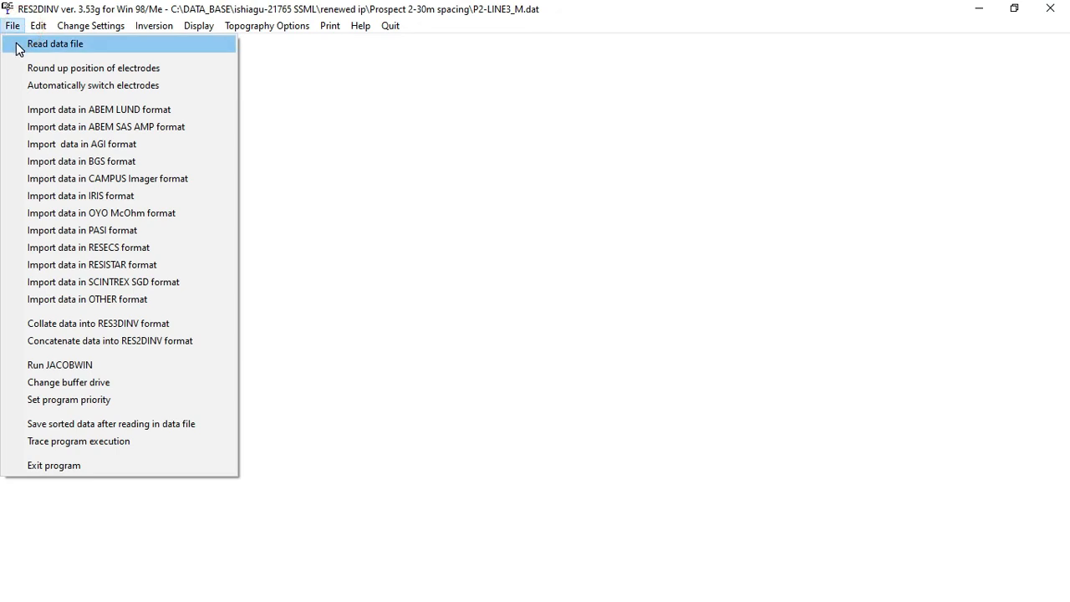
left_click(19, 46)
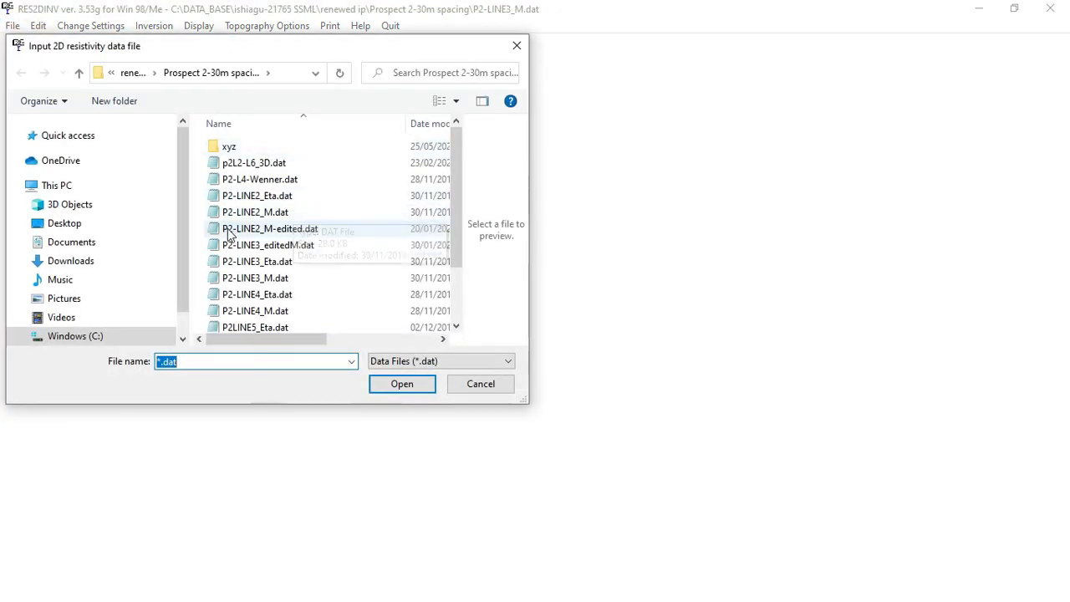
right_click(237, 180)
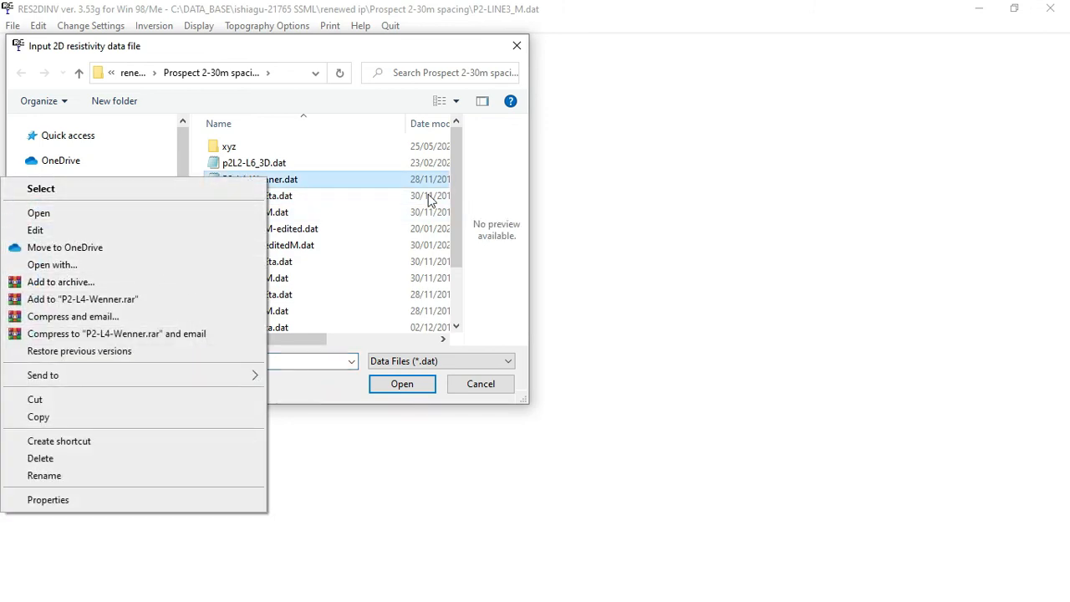
left_click(443, 50)
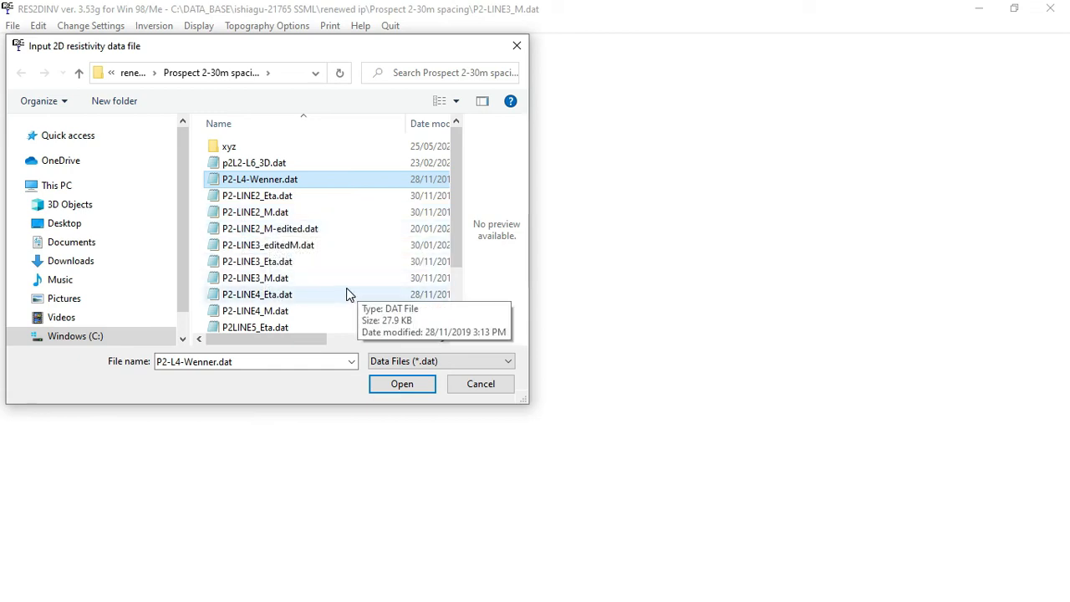
left_click(519, 46)
Step: Switch to File Explorer and open the ln5-NS folder in C:\DATA_BASE\ishiagu-21765 SSML\IP data
left_click(979, 8)
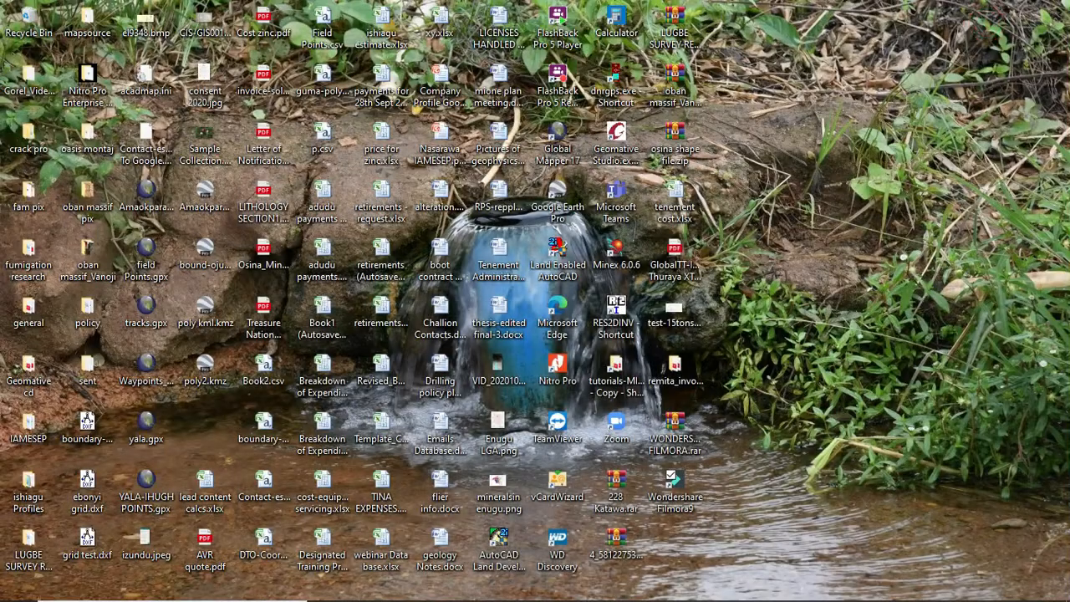
left_click(481, 586)
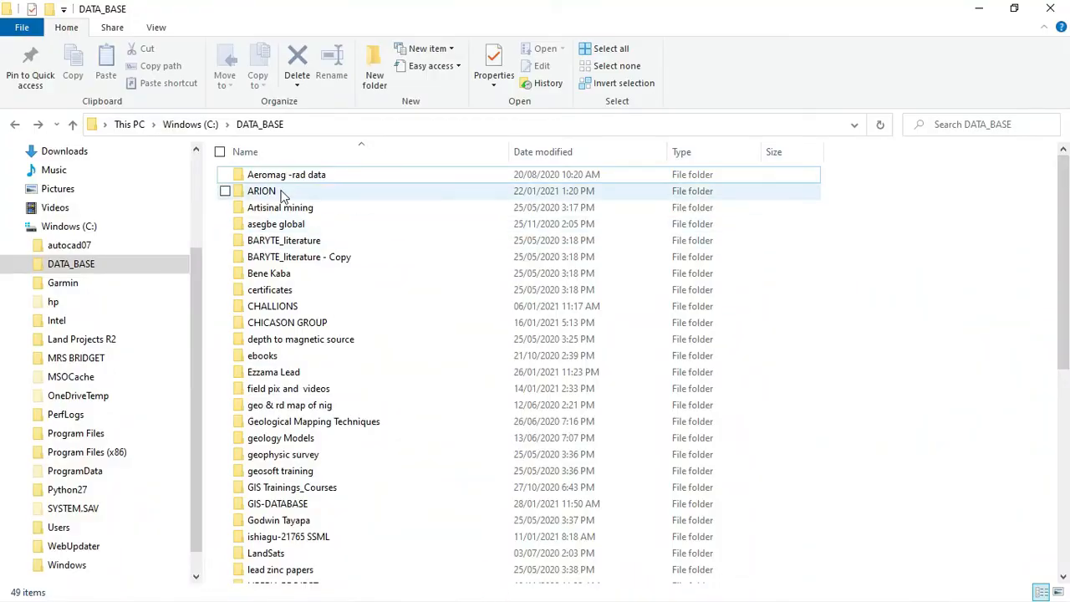
double_click(83, 266)
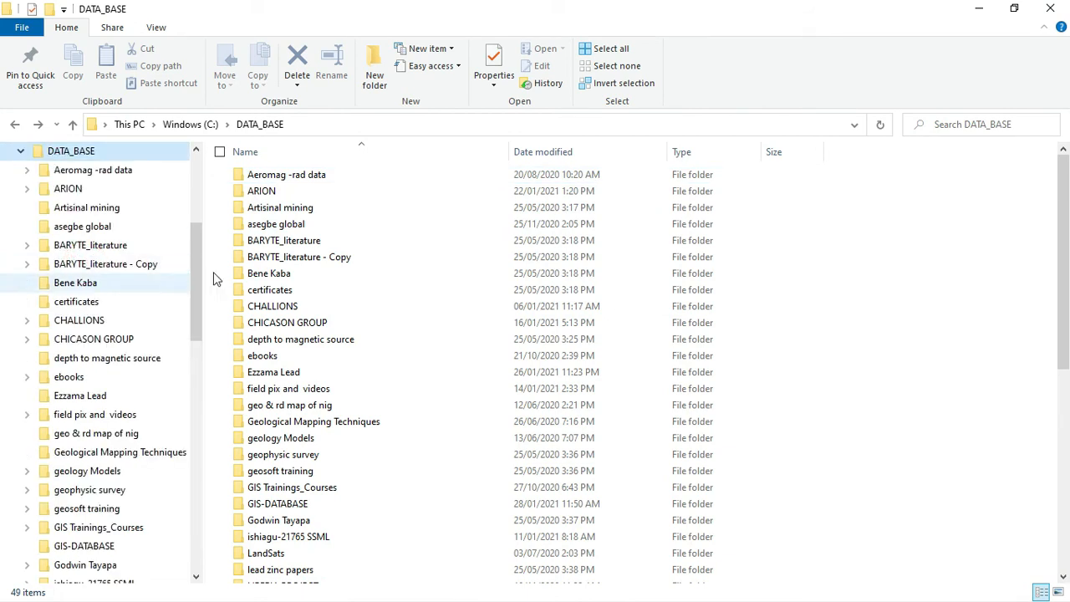
double_click(77, 155)
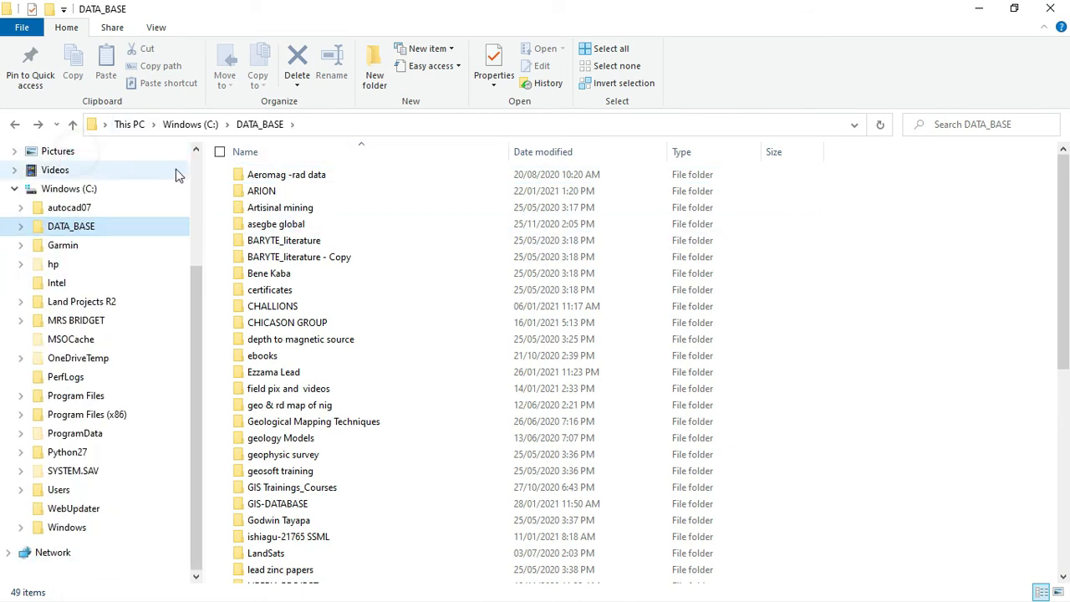
left_click(72, 191)
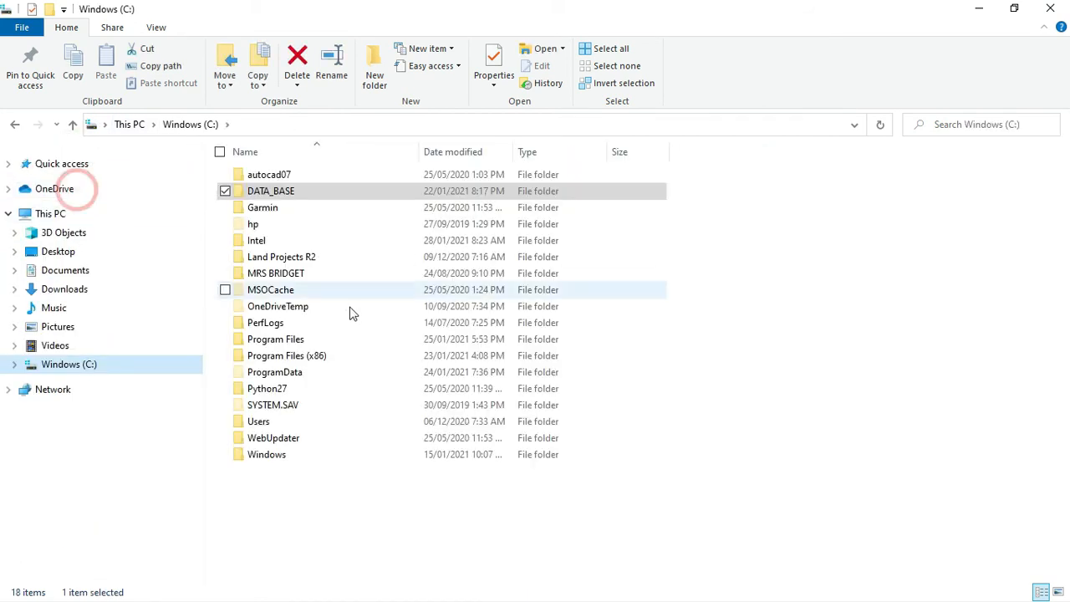
double_click(282, 192)
scroll(303, 323, "down", 5)
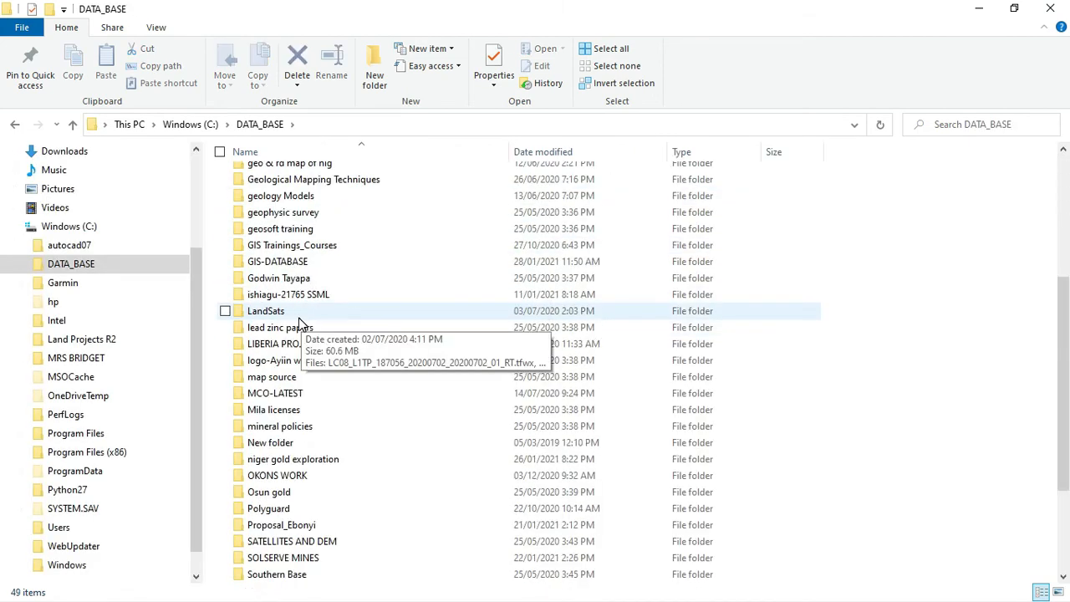
scroll(301, 324, "up", 2)
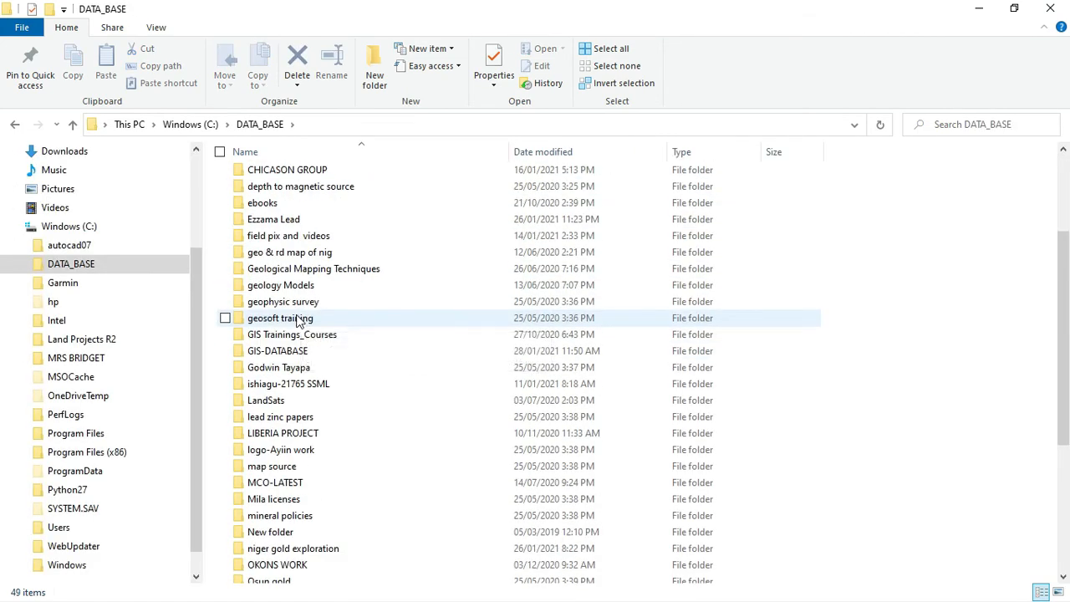
double_click(282, 384)
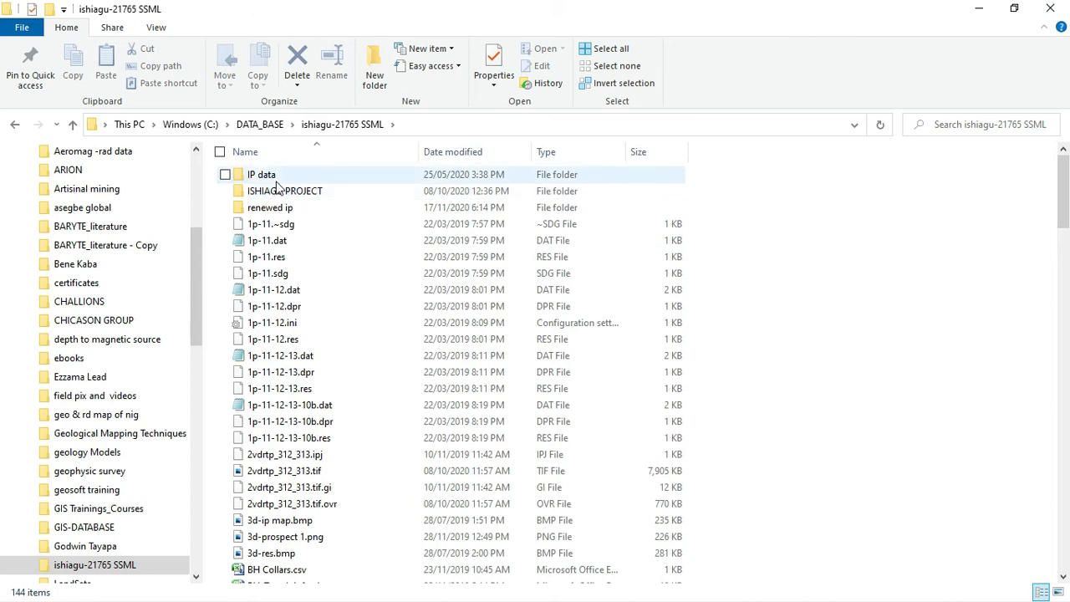
double_click(259, 175)
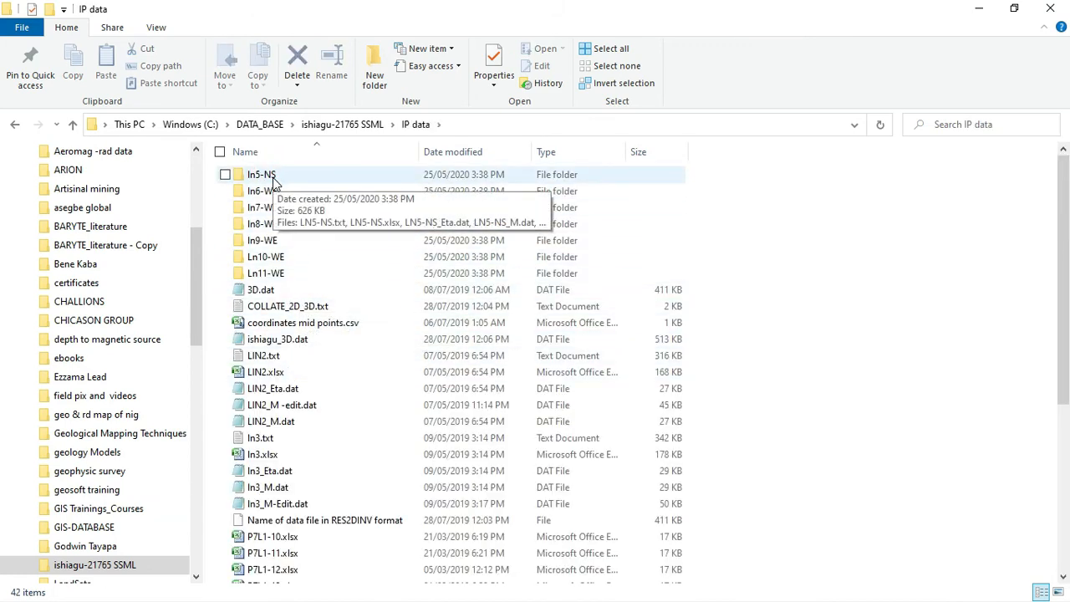
double_click(265, 175)
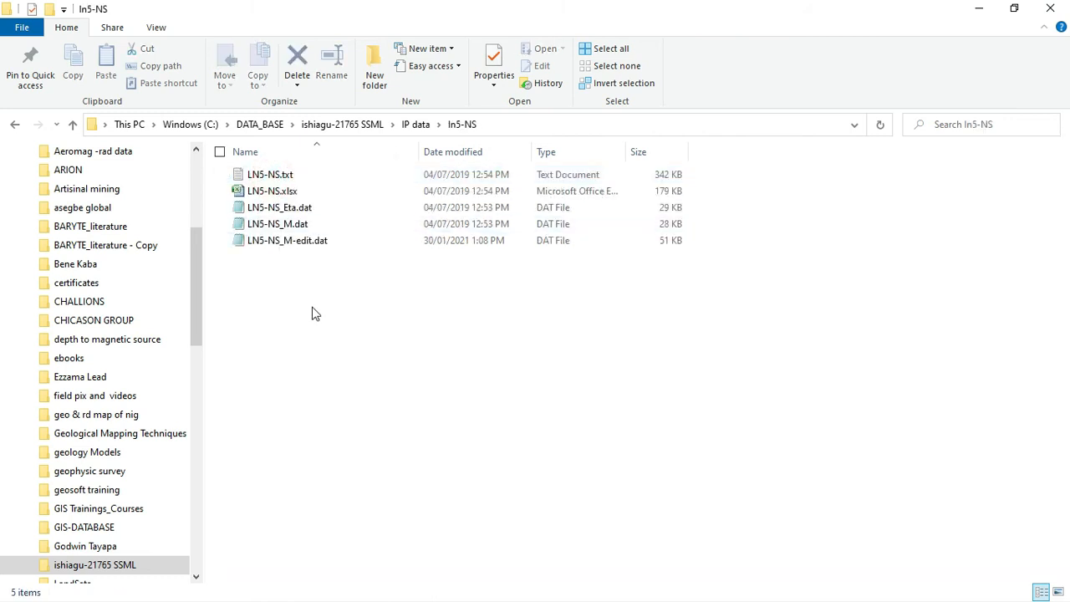
Step: Open LN5-NS.txt in Notepad, examine its columns of electrode positions, voltage, current and resistivity, and close it
double_click(275, 177)
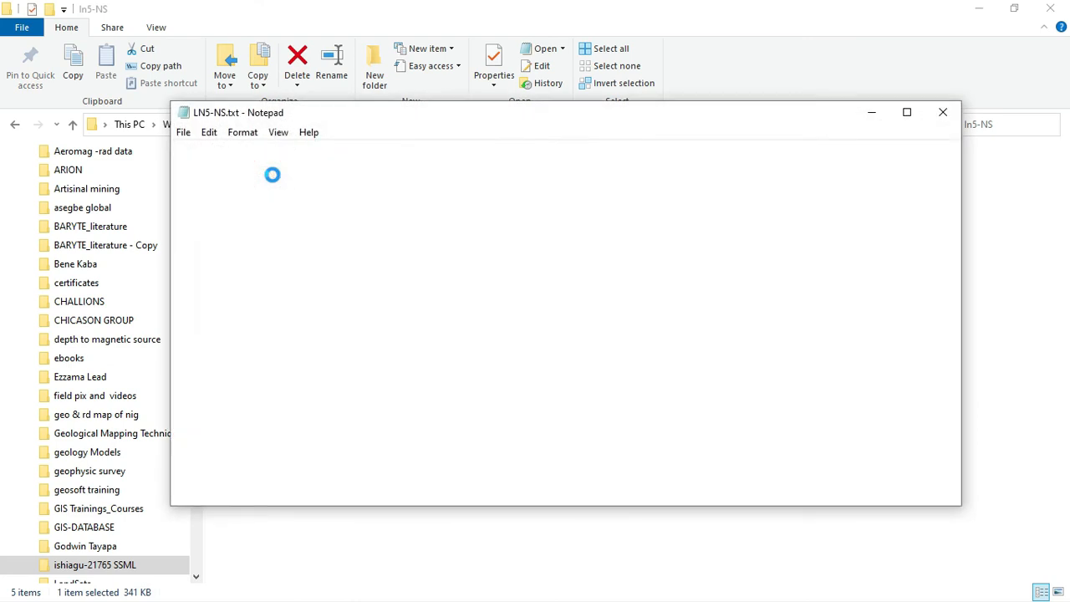
left_click_drag(377, 480, 455, 486)
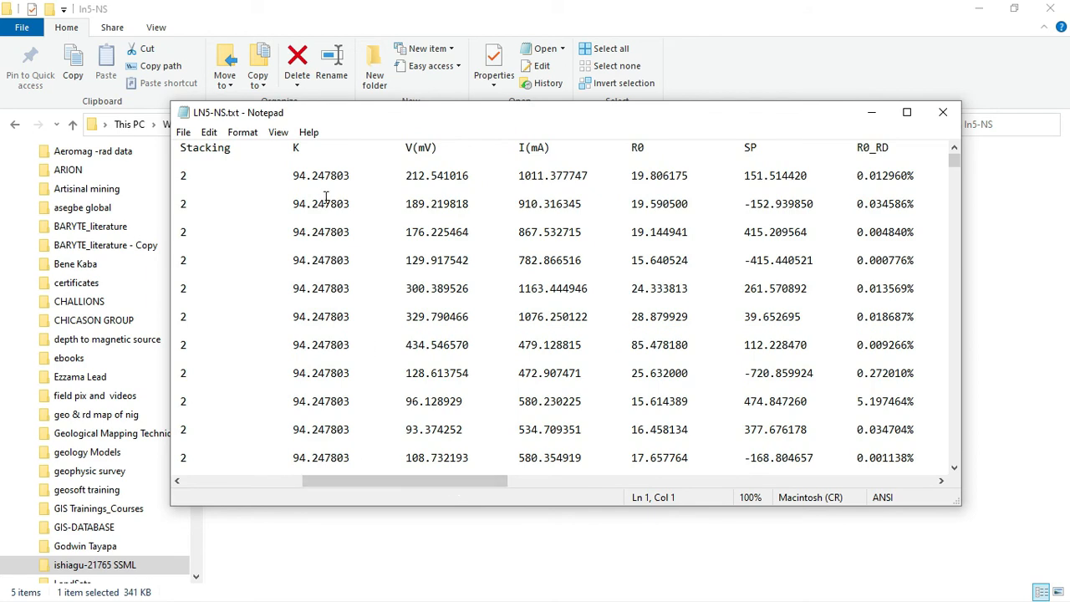
left_click_drag(485, 487, 356, 559)
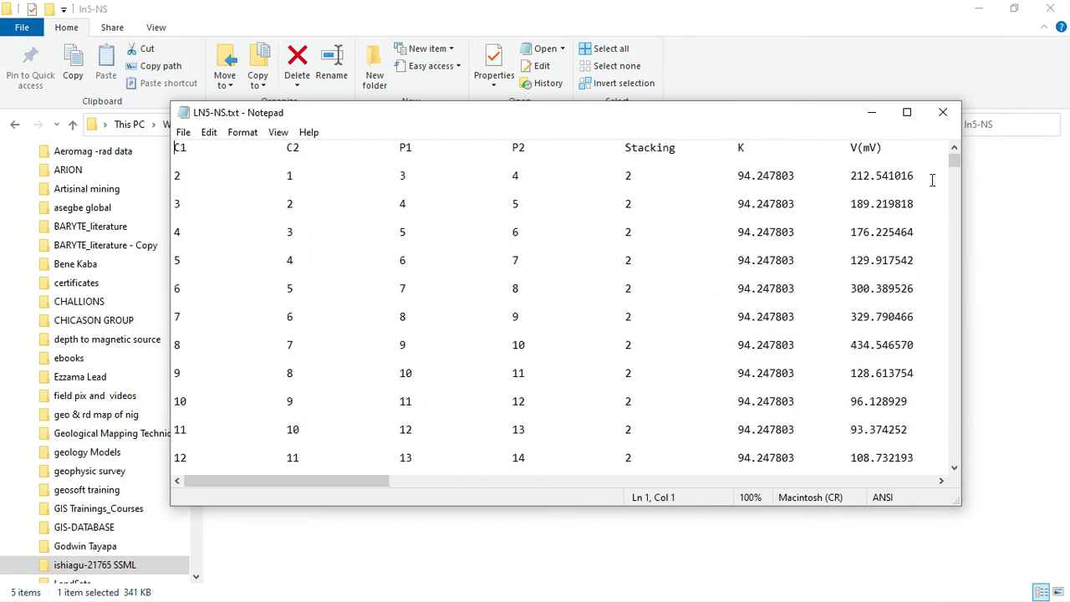
left_click(945, 112)
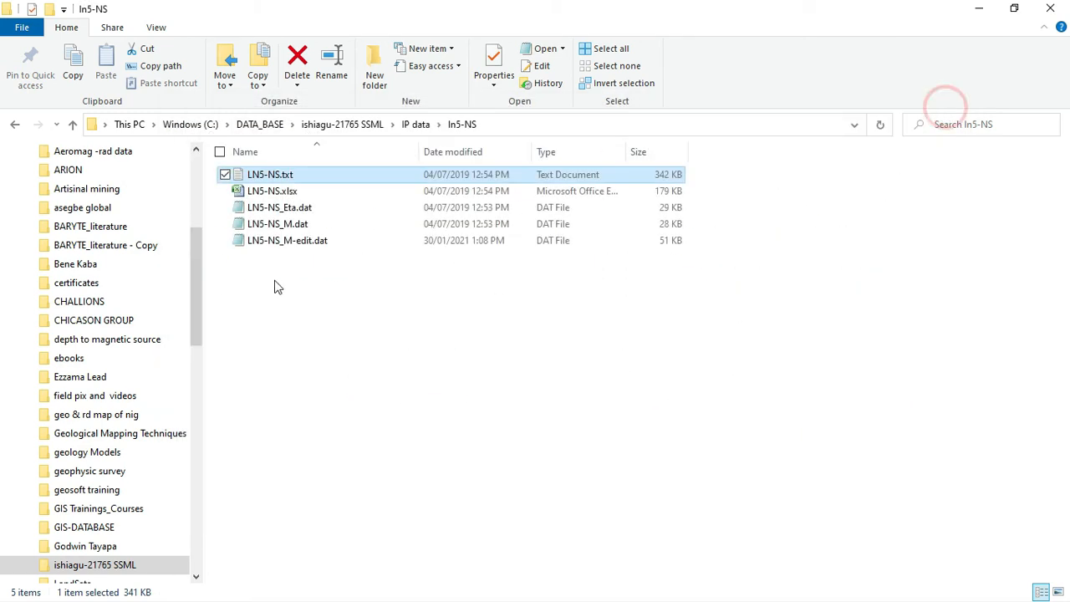
Step: Open LN5-NS.xlsx in Excel and examine the electrode, current, voltage and chargeability columns on the DAT sheet
double_click(270, 192)
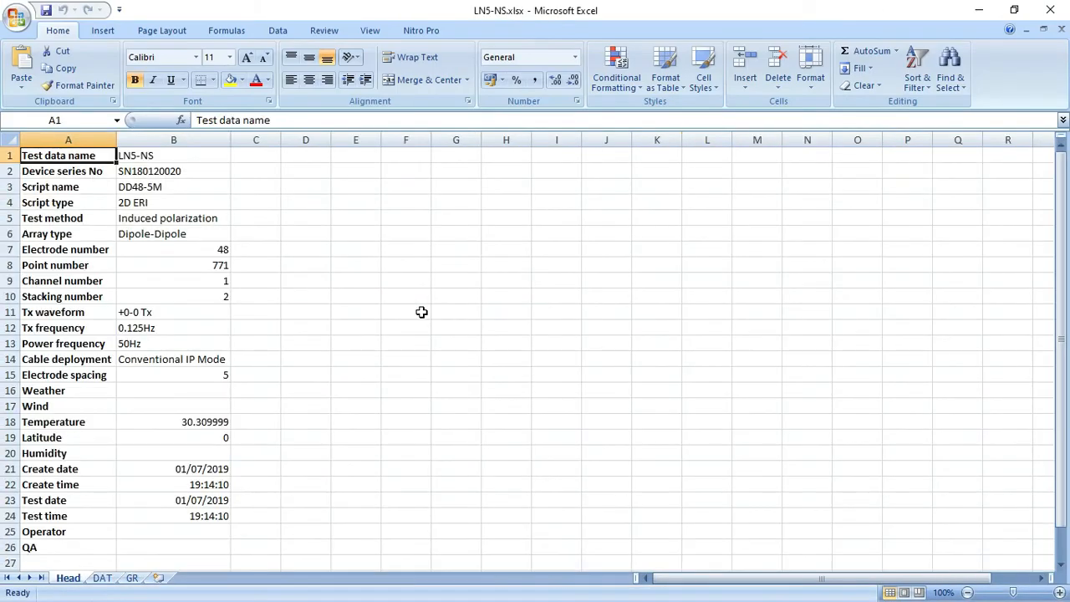
left_click(102, 578)
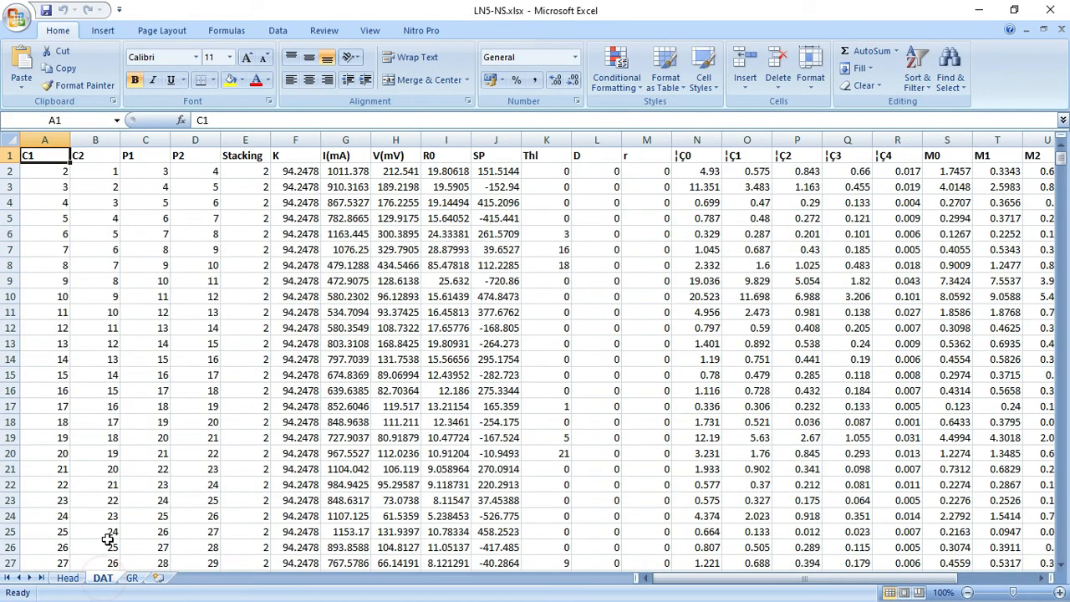
scroll(594, 506, "down", 2)
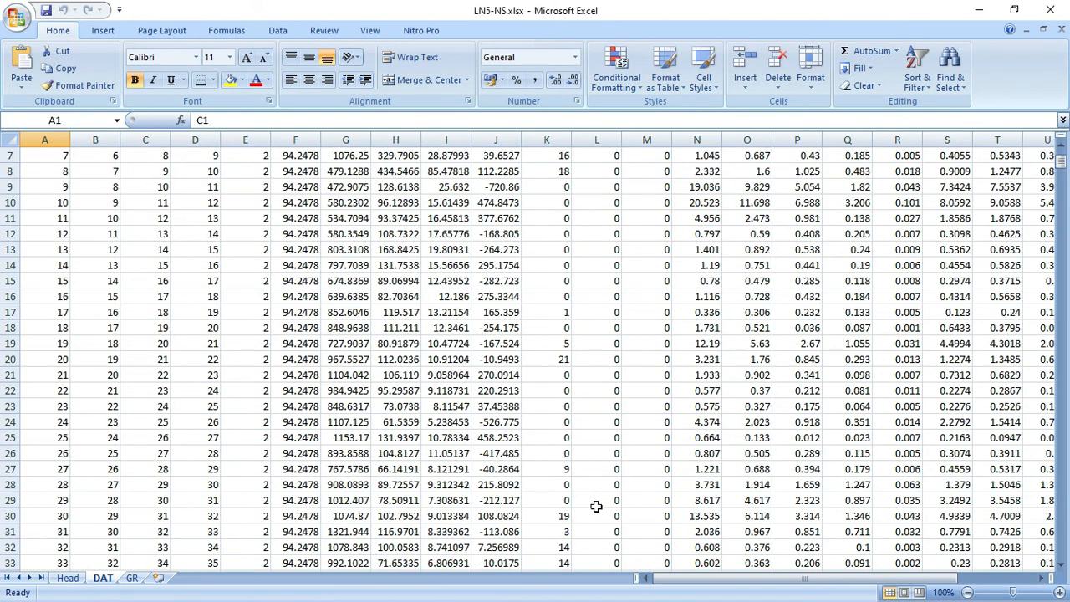
mouse_move(704, 580)
left_mouse_down()
mouse_move(782, 582)
mouse_move(711, 581)
left_mouse_up()
scroll(505, 260, "up", 2)
Step: Select the whole R0 resistivity column on the DAT sheet and examine its values down to about row 495
left_click(446, 137)
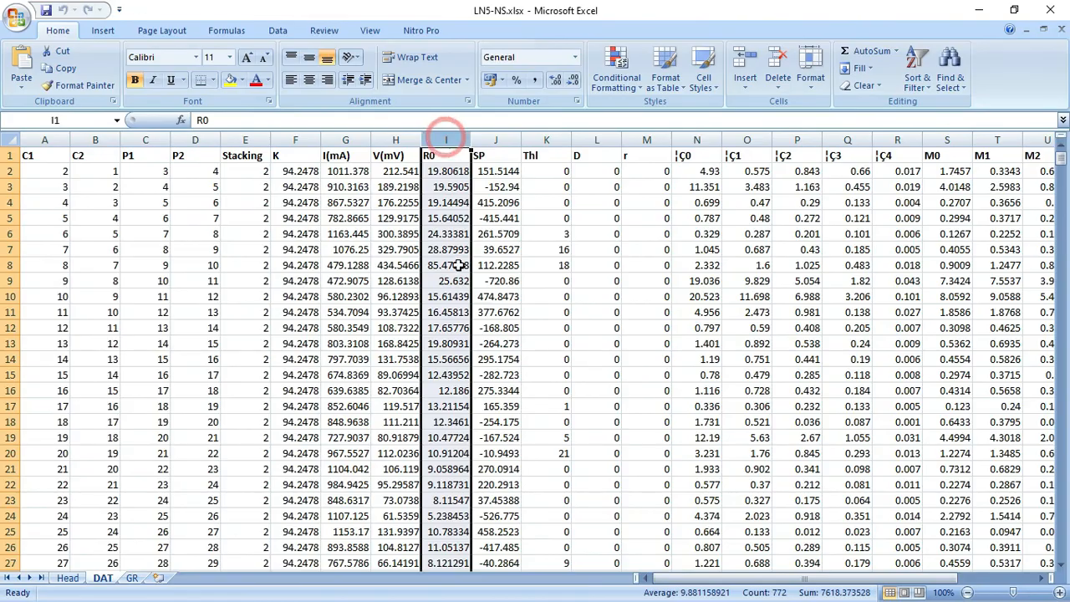
scroll(442, 221, "down", 20)
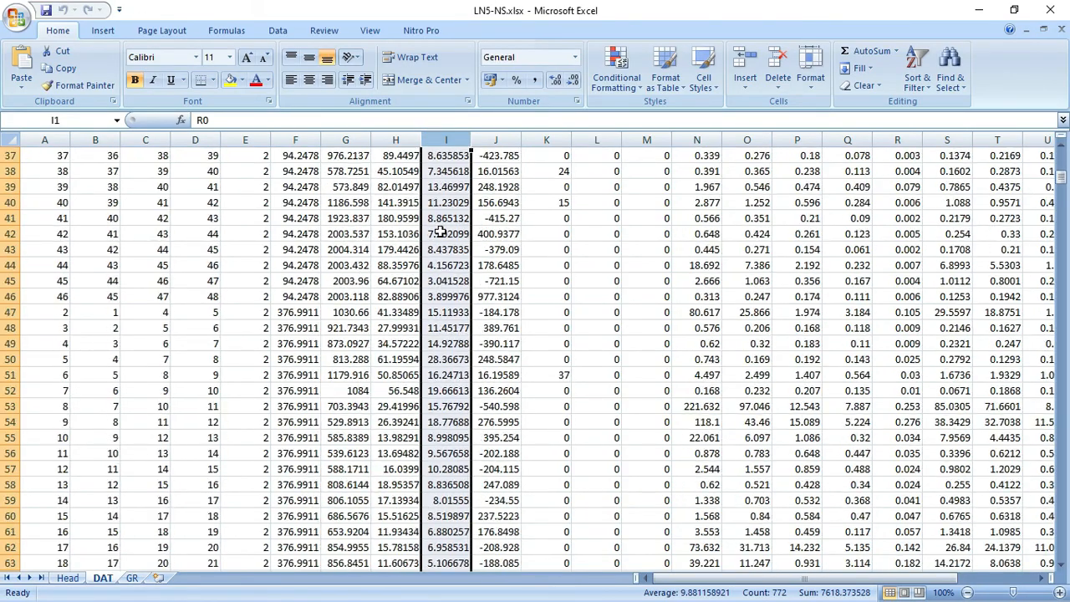
scroll(442, 233, "down", 9)
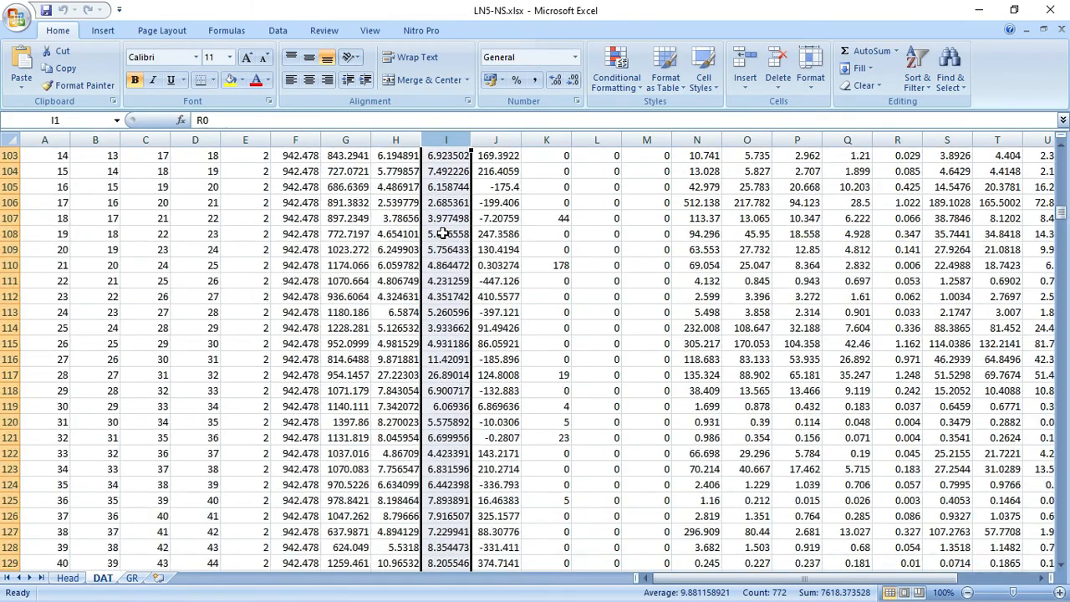
scroll(449, 234, "down", 20)
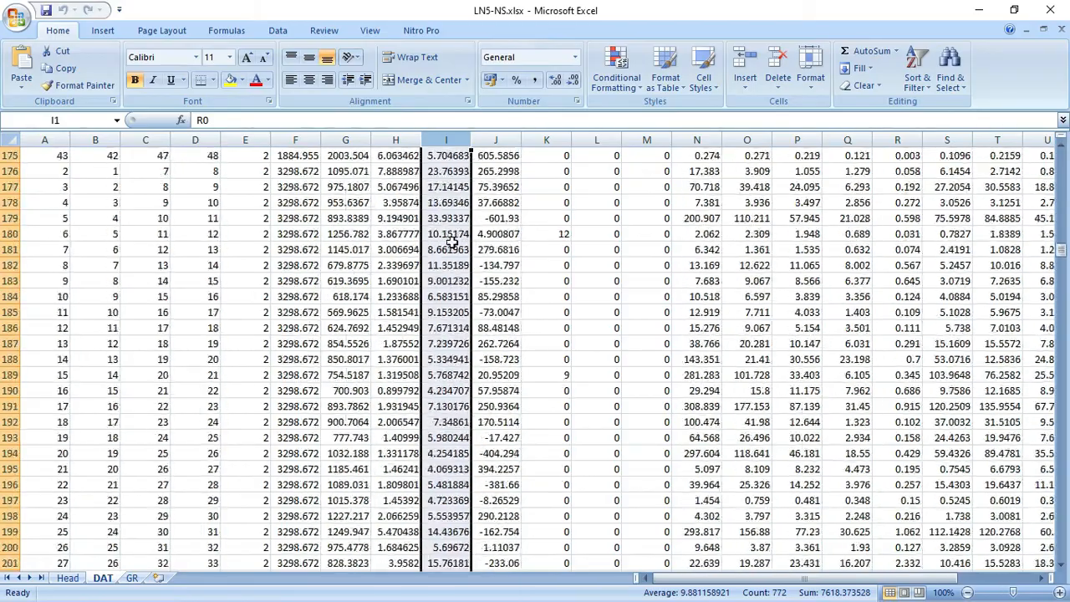
scroll(452, 241, "down", 12)
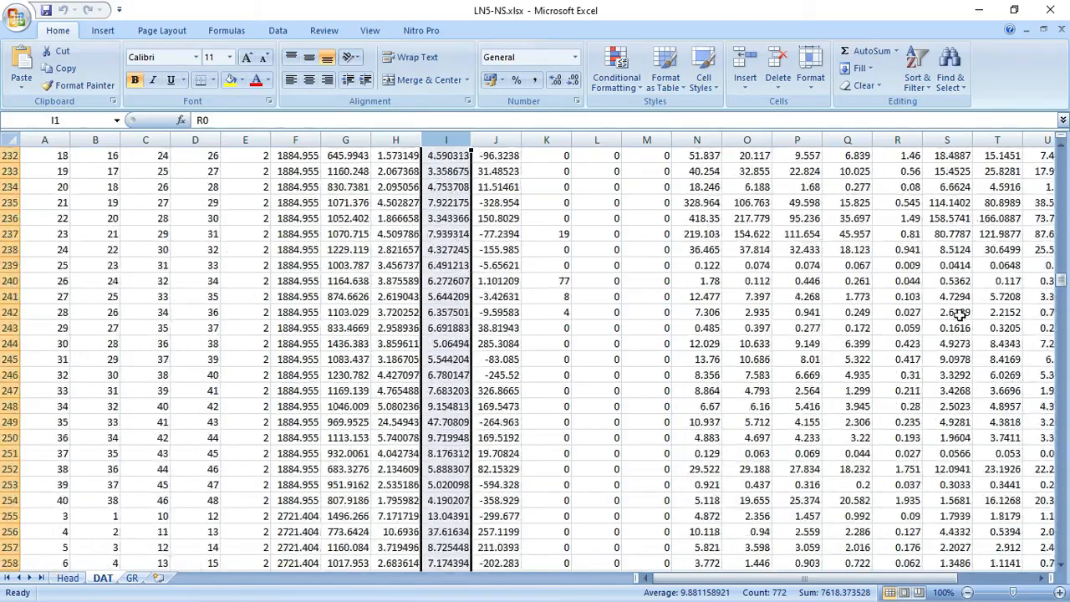
scroll(449, 317, "down", 20)
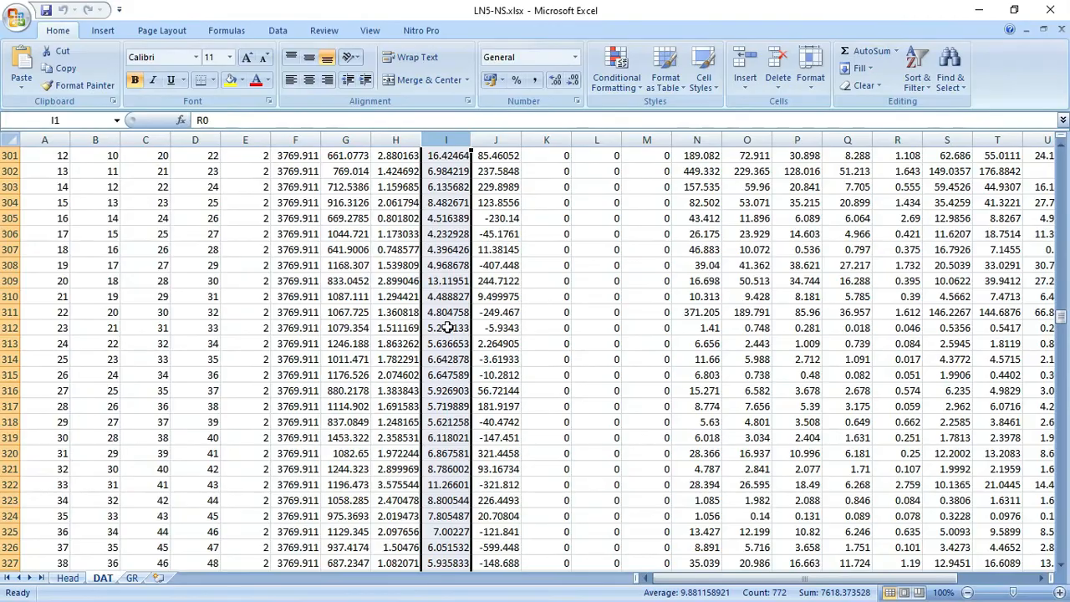
scroll(449, 328, "down", 20)
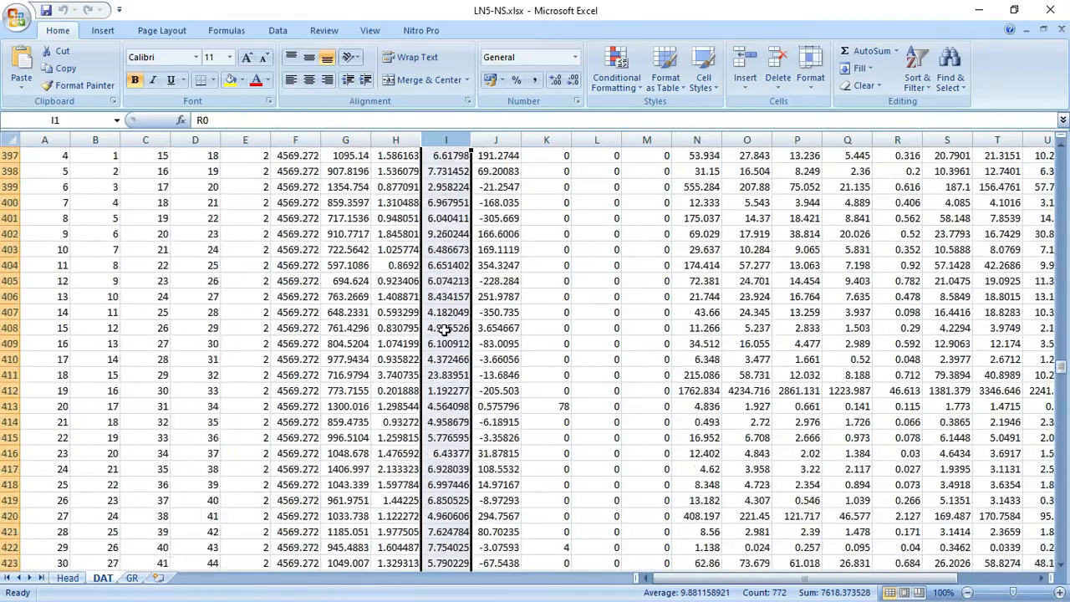
scroll(445, 328, "down", 19)
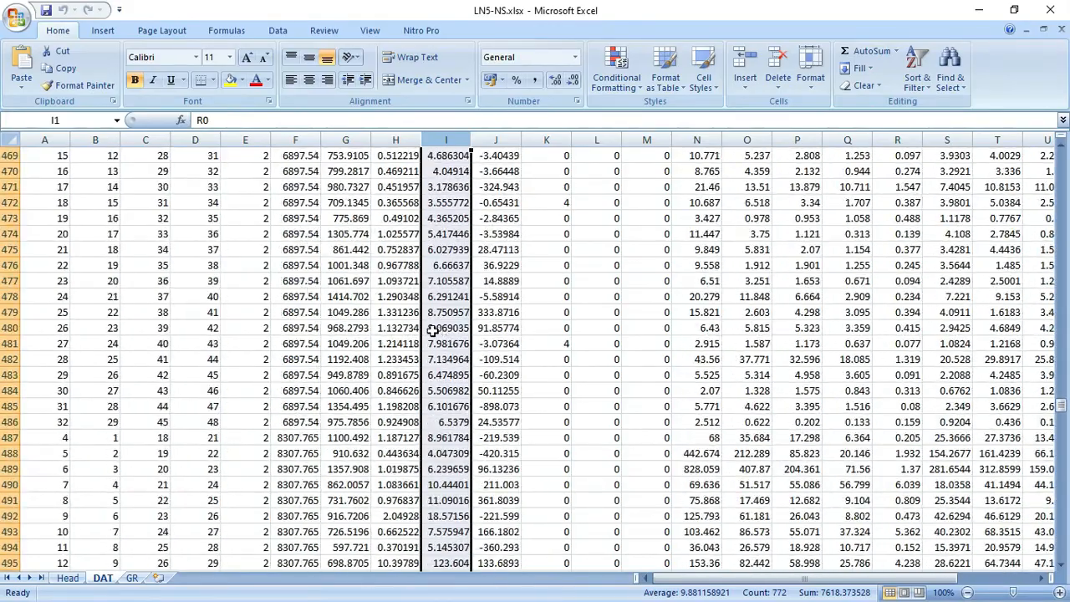
Step: Plot the selected R0 column as a basic 2-D line chart on the DAT sheet
left_click(280, 32)
left_click(169, 31)
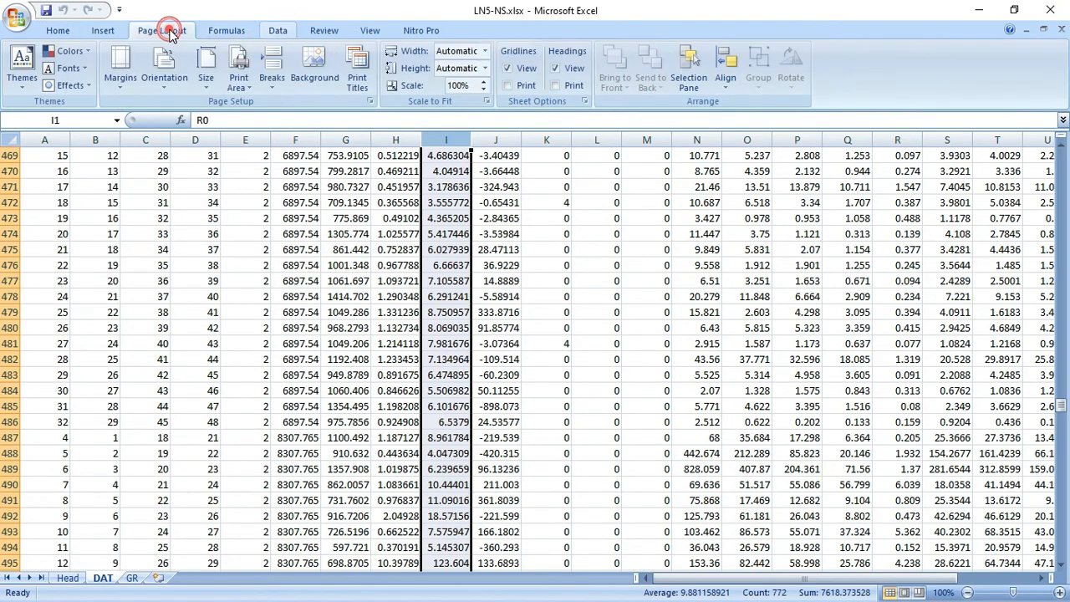
left_click(323, 30)
left_click(278, 32)
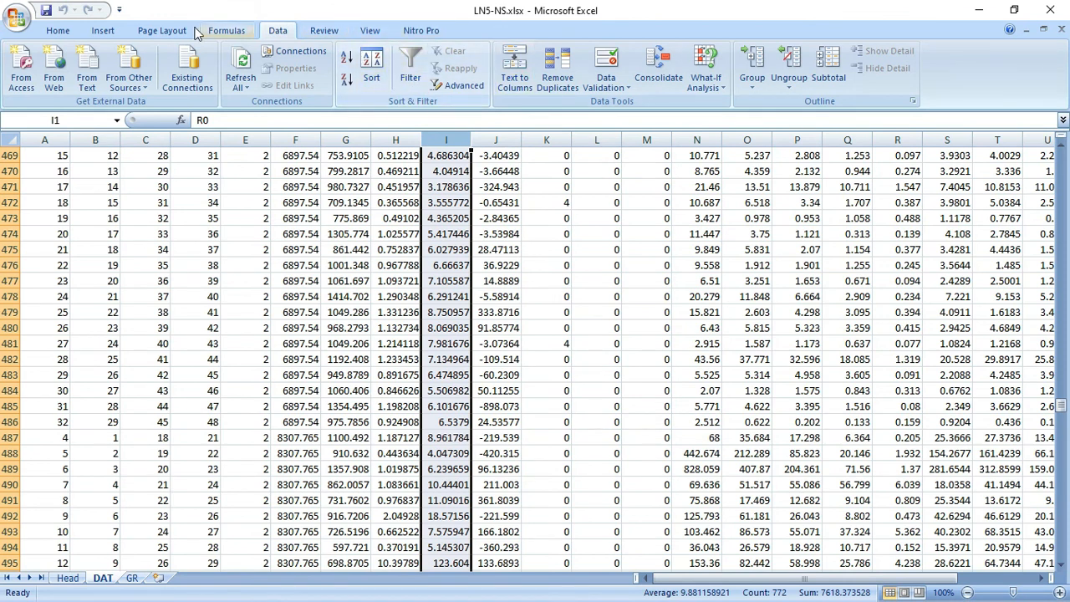
left_click(158, 30)
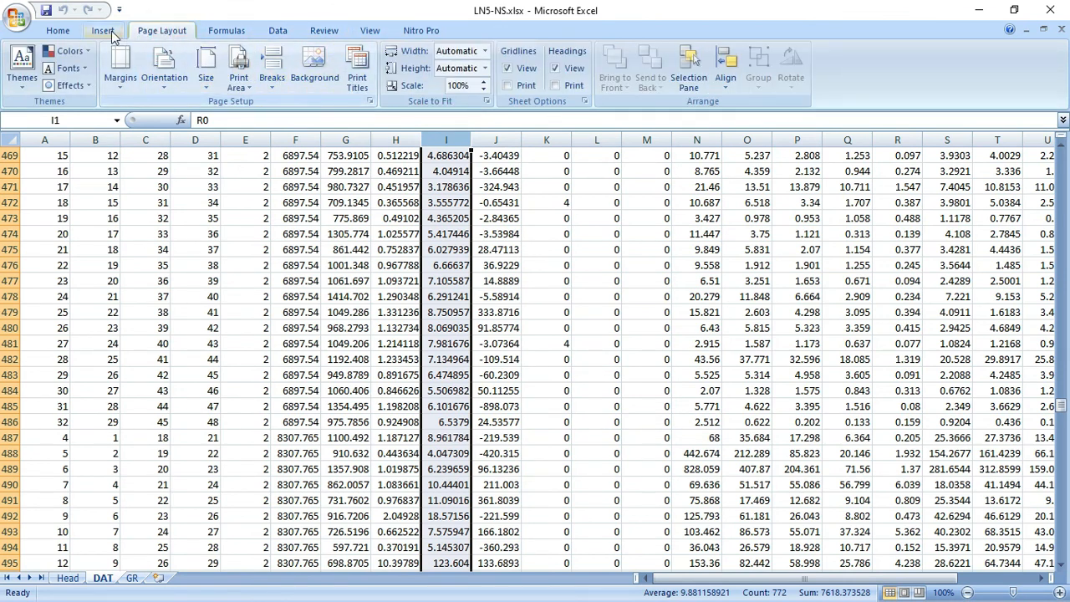
left_click(110, 31)
left_click(289, 71)
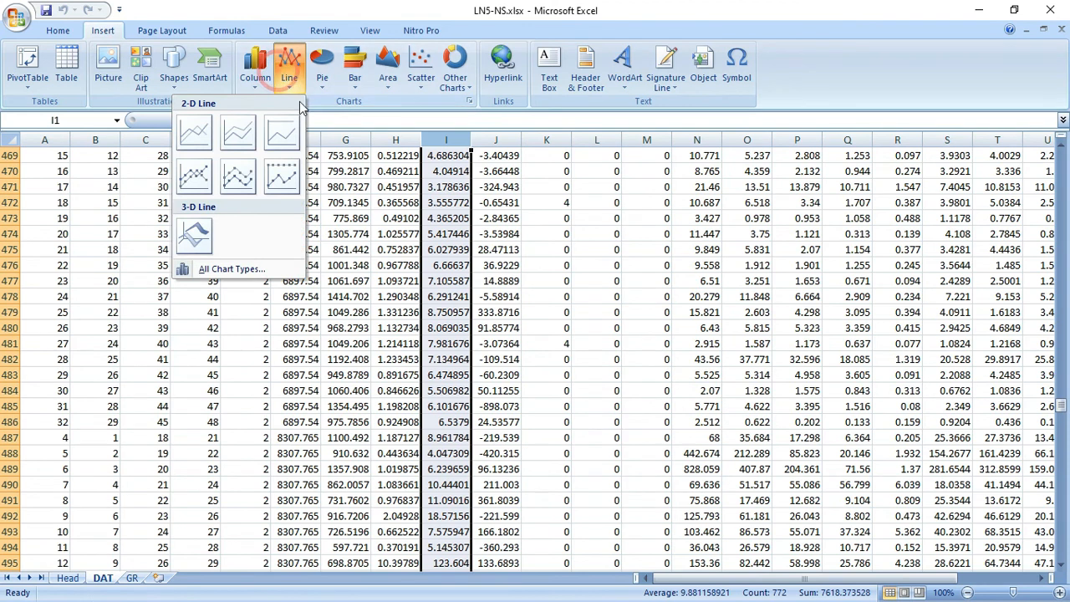
left_click(201, 142)
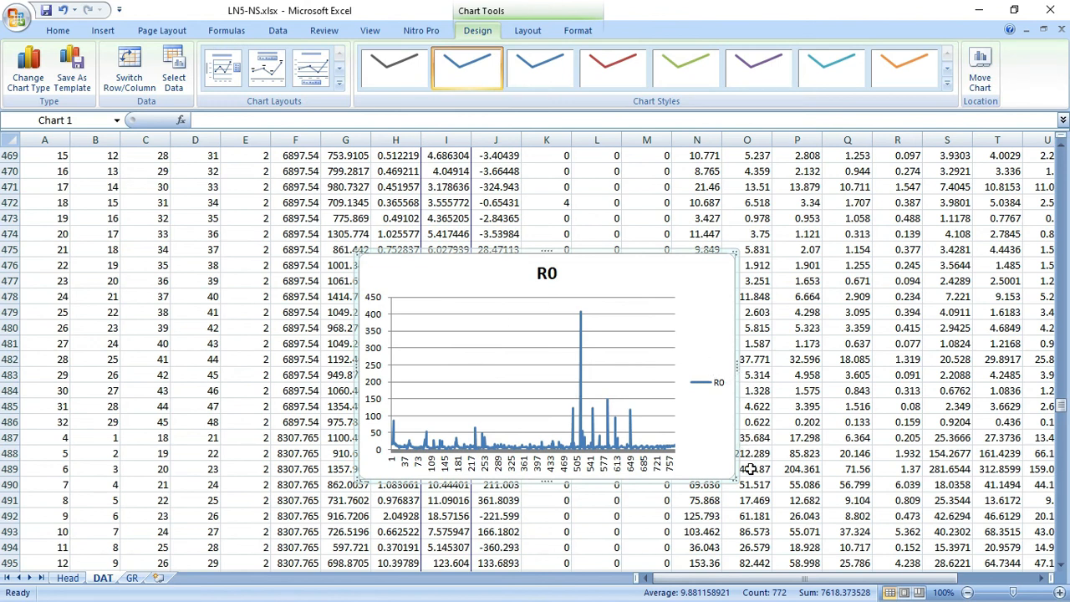
Step: Reposition and enlarge the R0 chart to inspect its resistivity spikes, and shrink it to sit roughly over columns K to R
left_click_drag(750, 481, 924, 486)
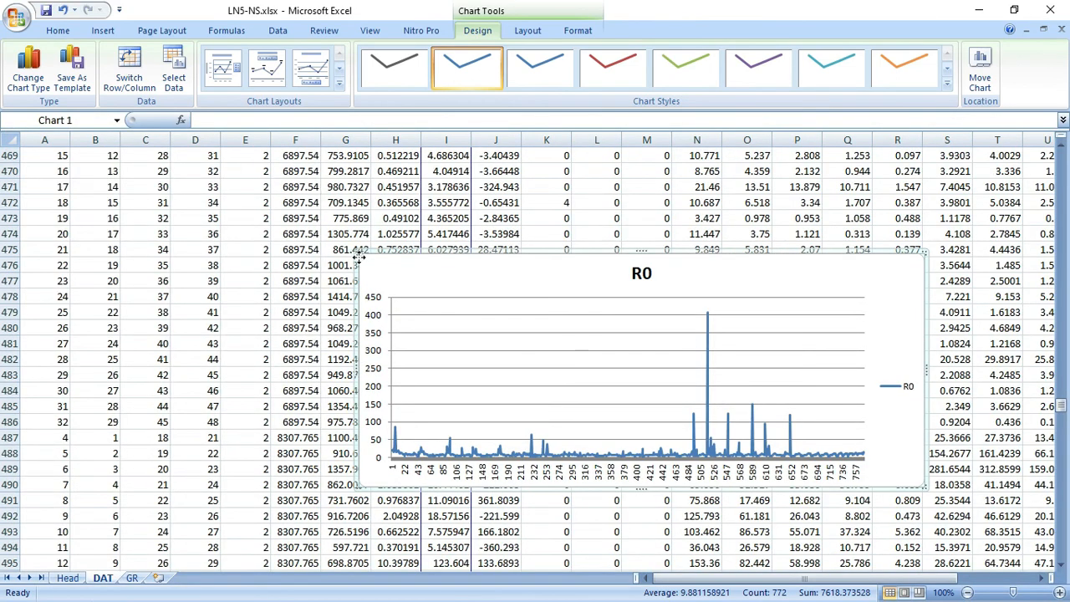
left_click_drag(358, 258, 193, 224)
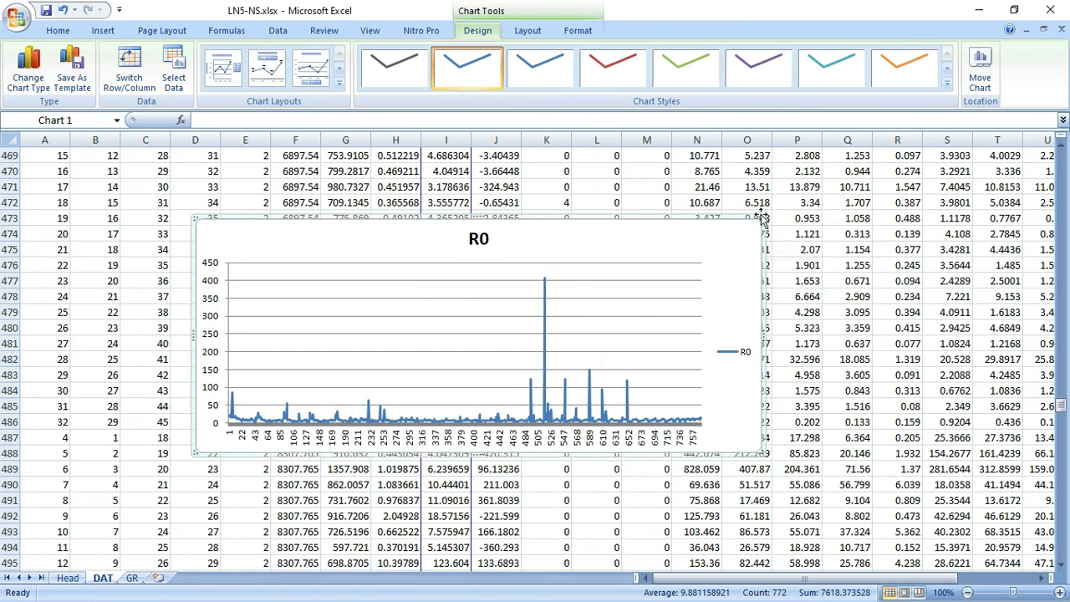
left_click_drag(761, 219, 941, 172)
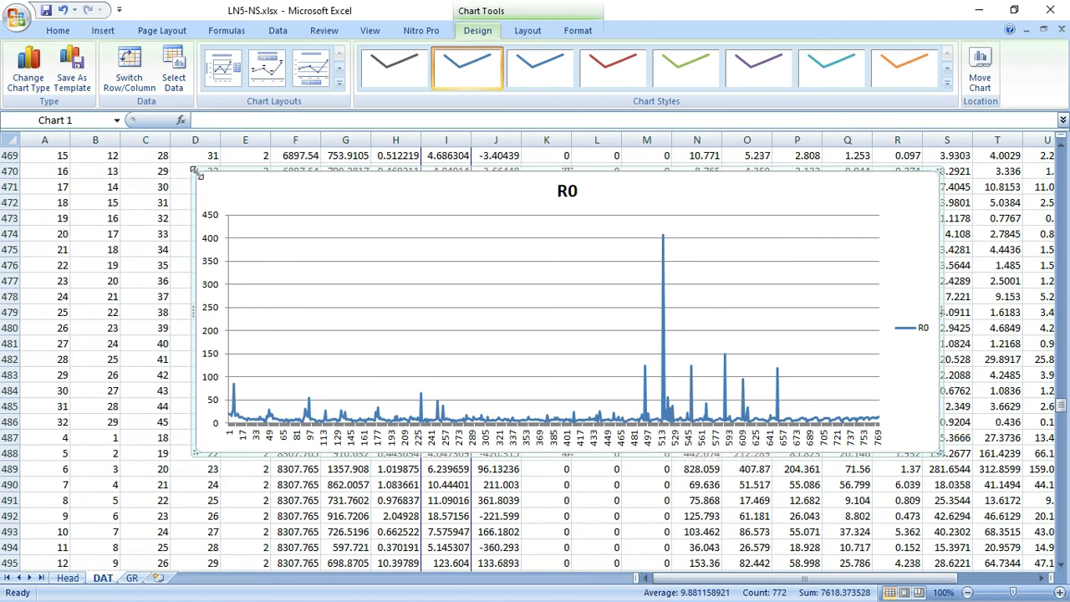
left_click_drag(195, 170, 209, 181)
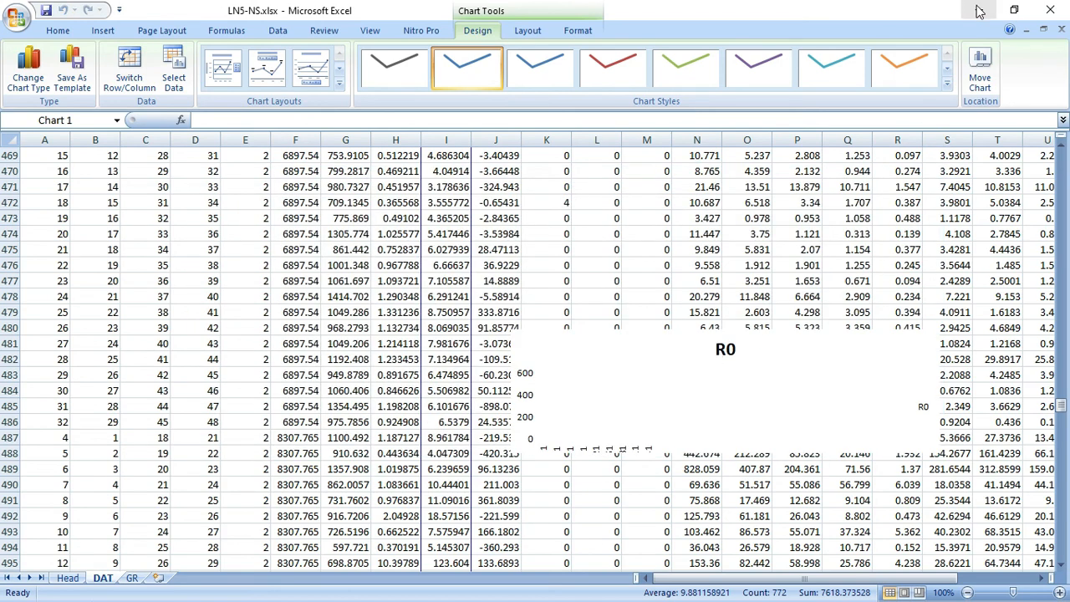
Step: Switch to File Explorer, open LN5-NS_M.dat in Notepad, examine its header lines and data rows, and close it
left_click(977, 12)
left_click(318, 341)
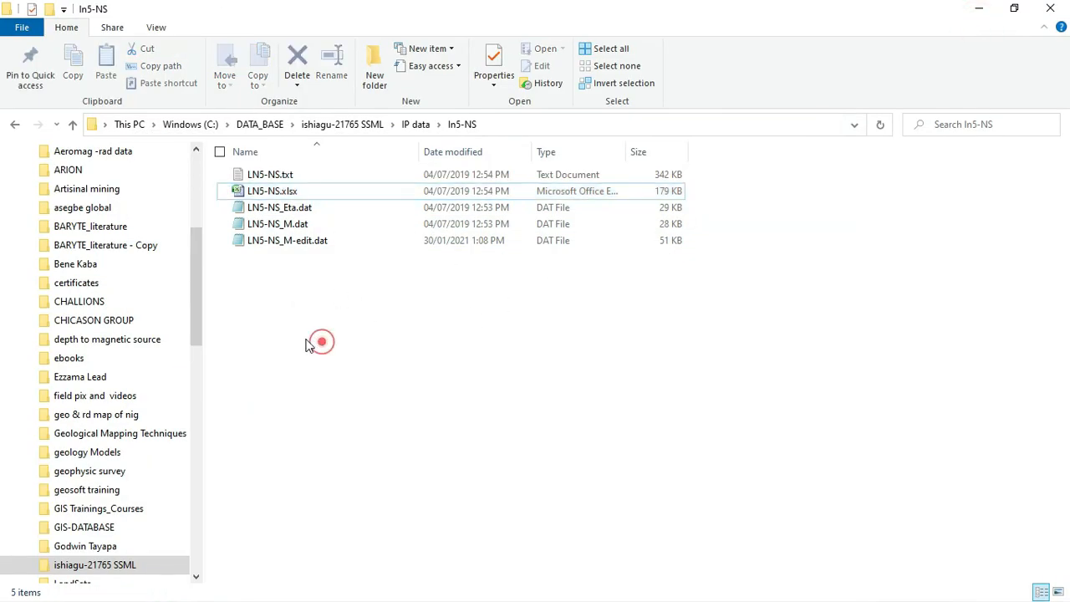
double_click(267, 226)
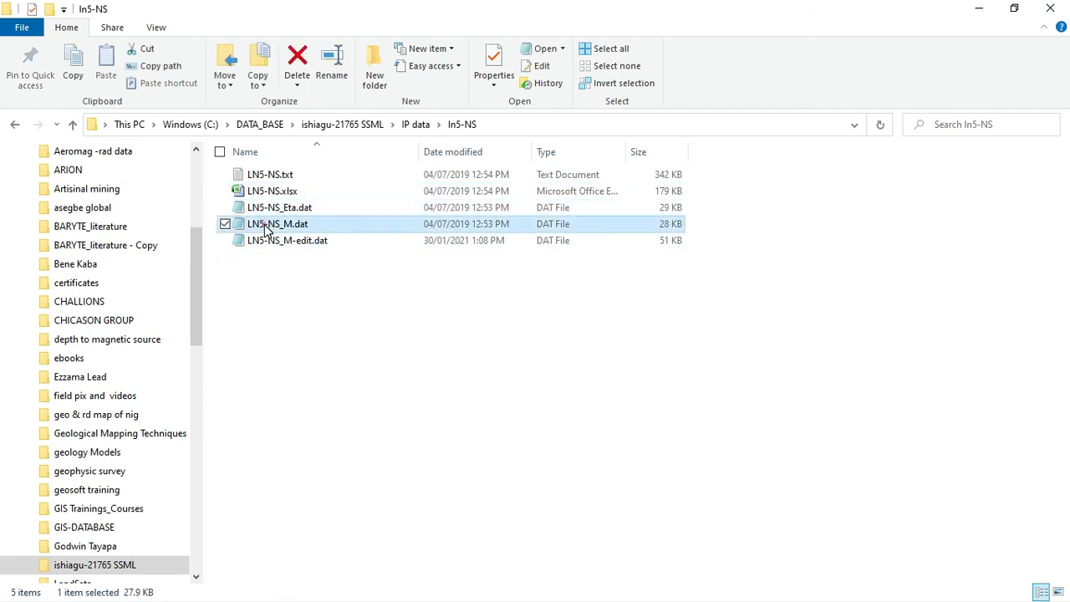
left_click(263, 221)
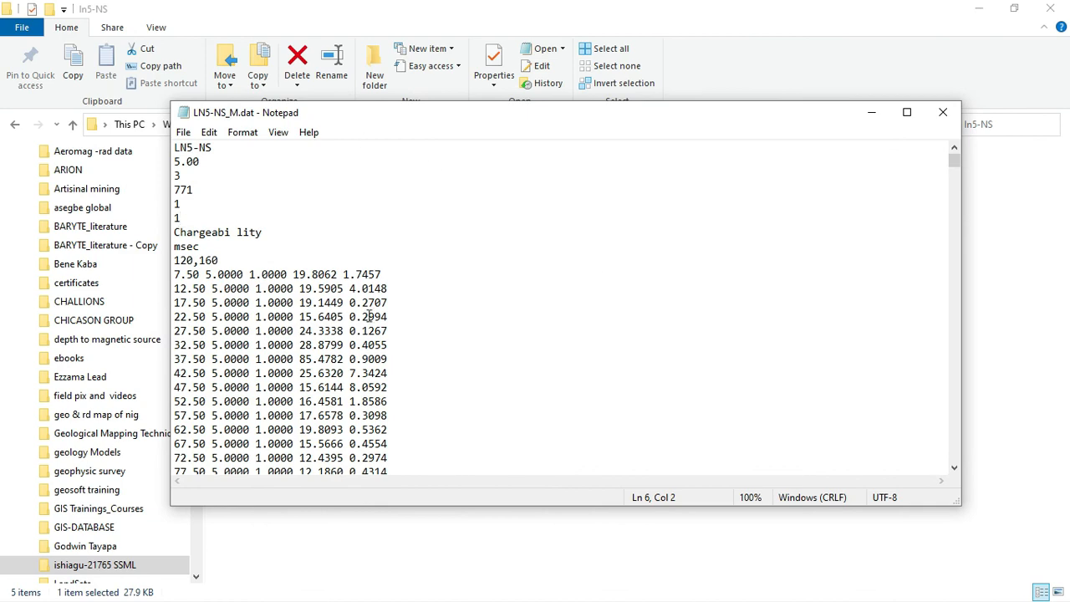
left_click_drag(957, 167, 956, 396)
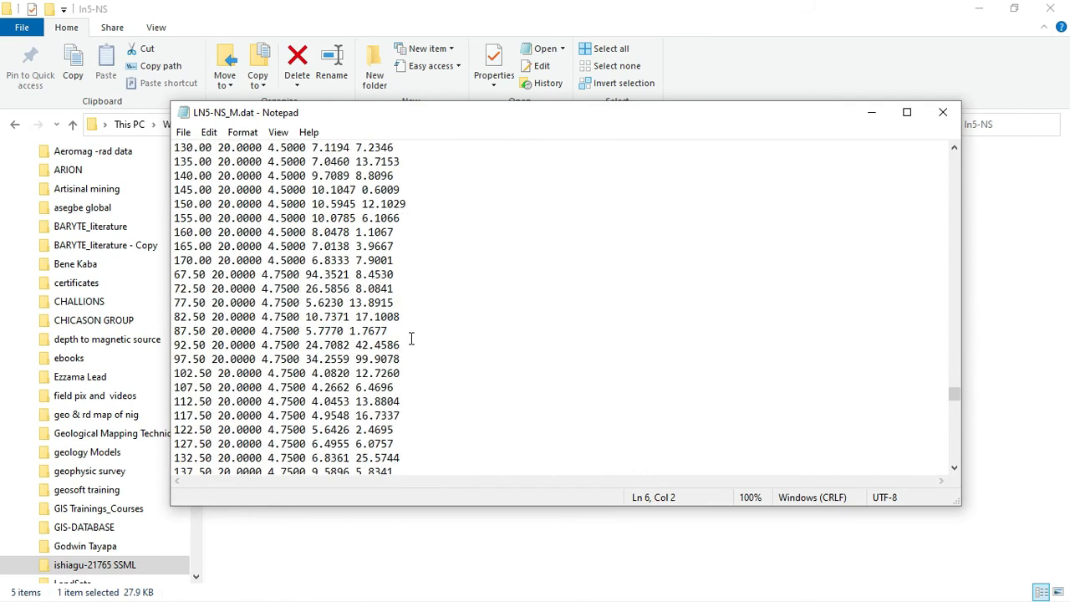
scroll(406, 323, "down", 18)
scroll(364, 316, "down", 20)
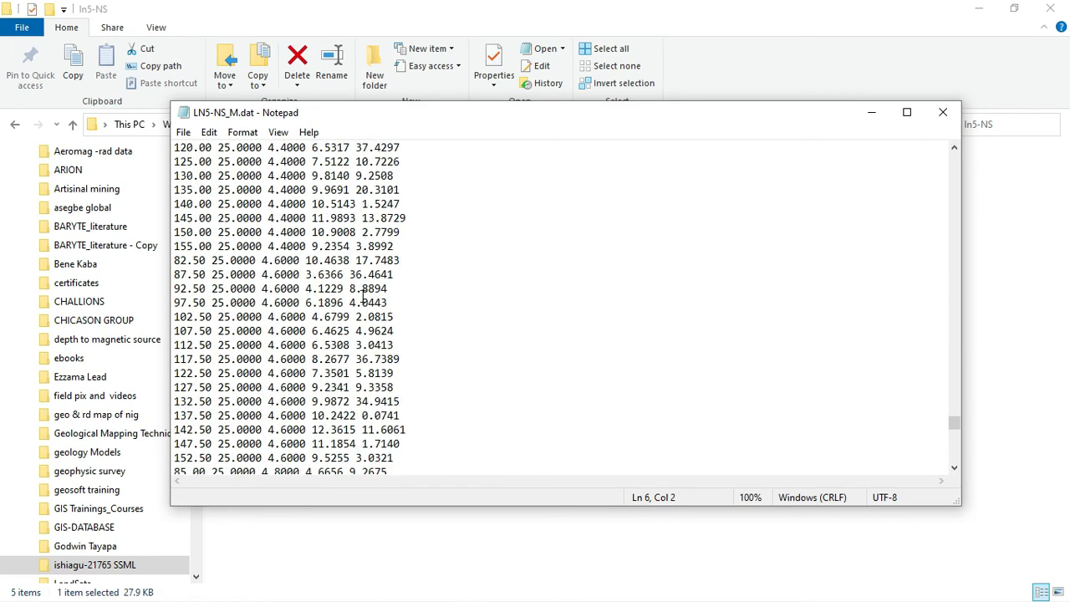
left_click_drag(955, 441, 956, 161)
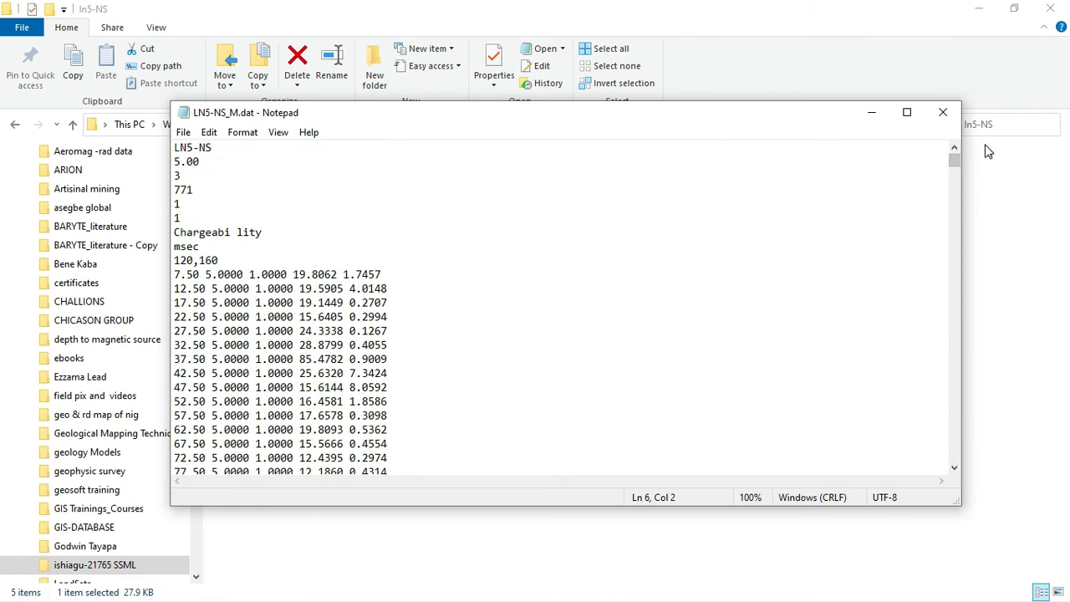
left_click(943, 112)
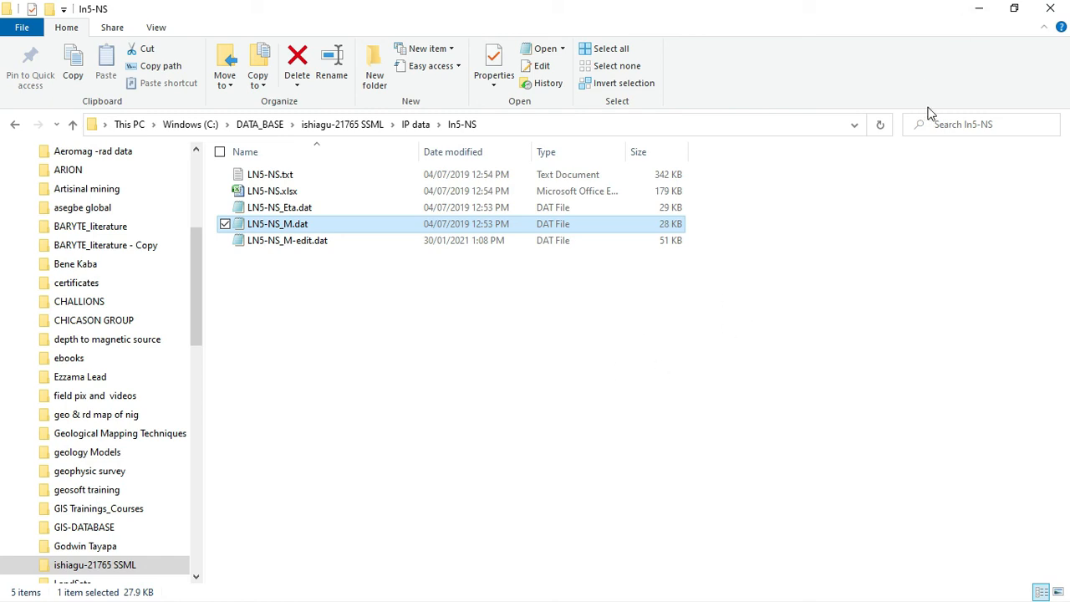
Step: Switch to RES2DINV and bring up the list of inversion parameter settings
left_click(979, 9)
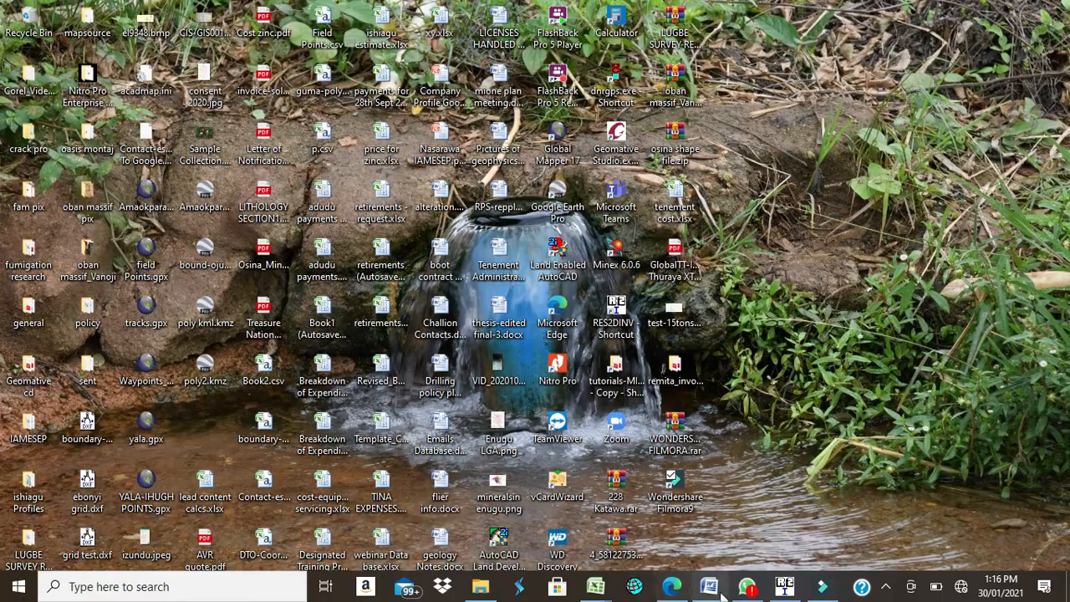
left_click(784, 587)
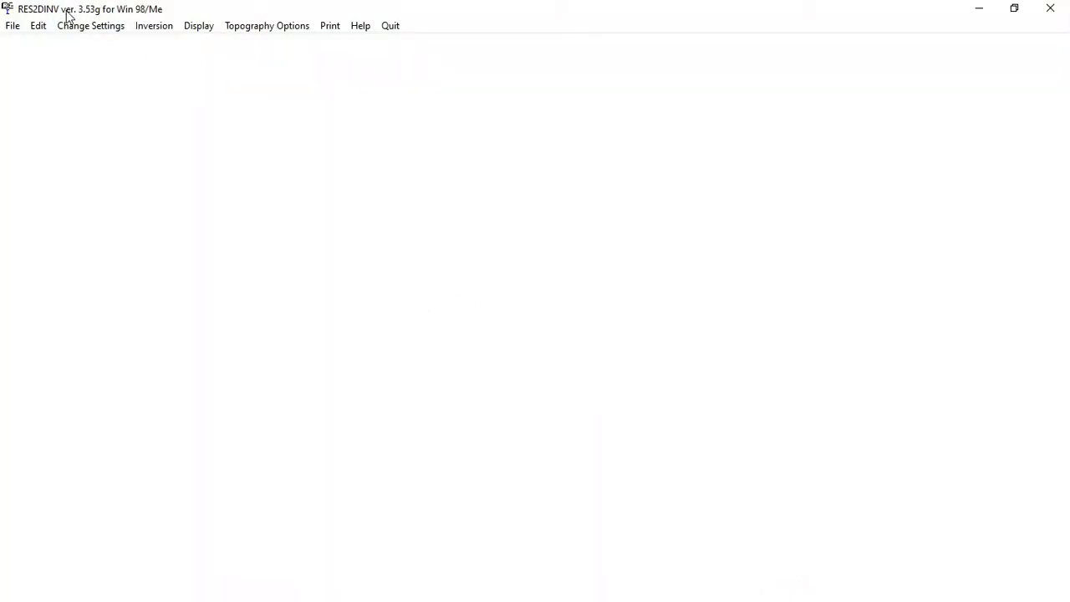
left_click(88, 25)
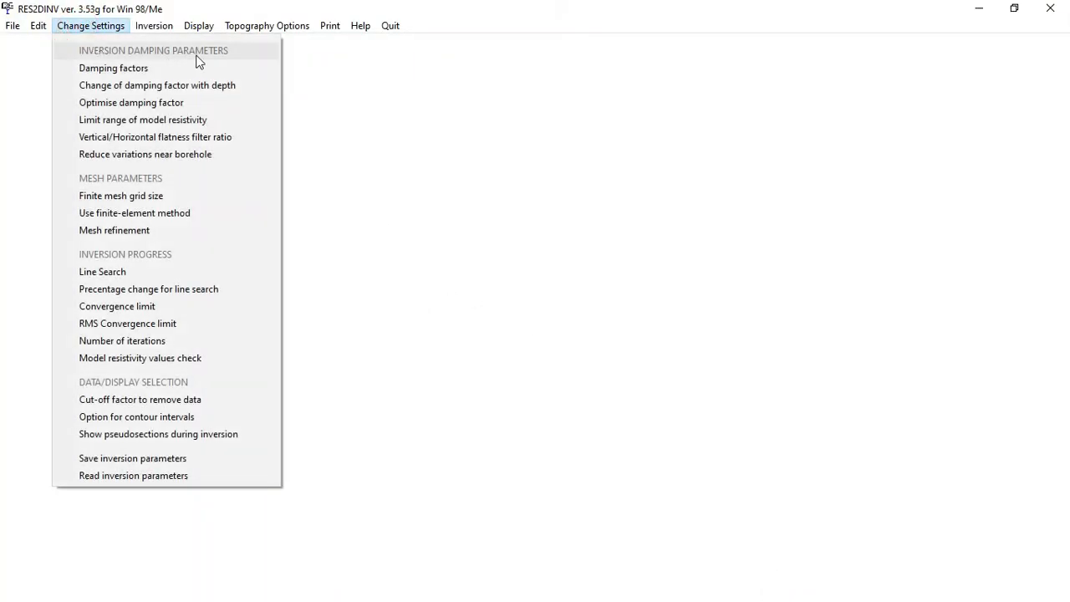